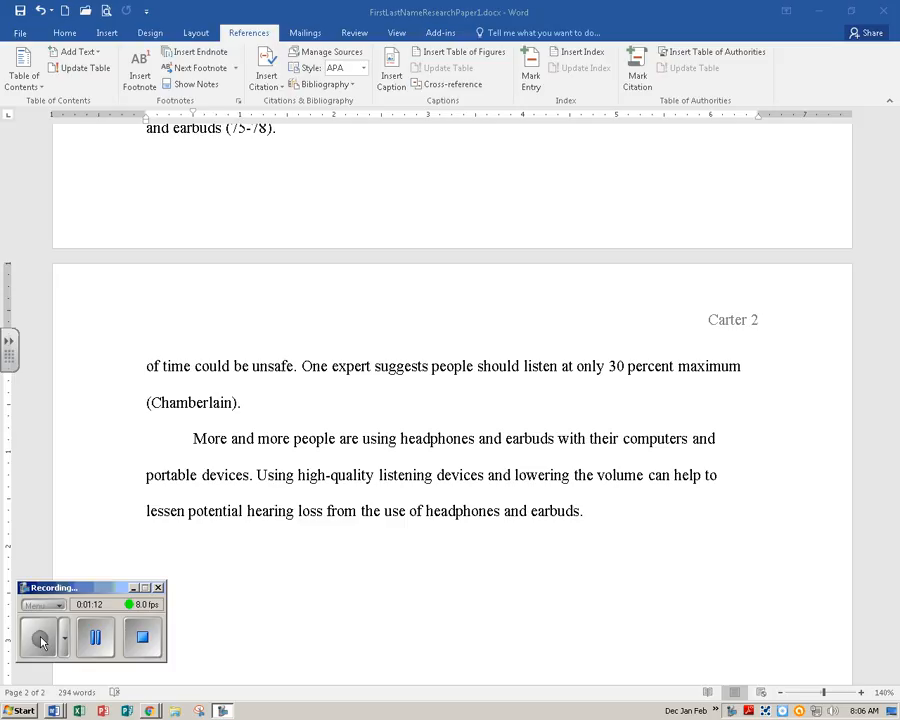
Insert a page break after the last sentence of the final paragraph, ending in "headphones and earbuds."
left_click(594, 509)
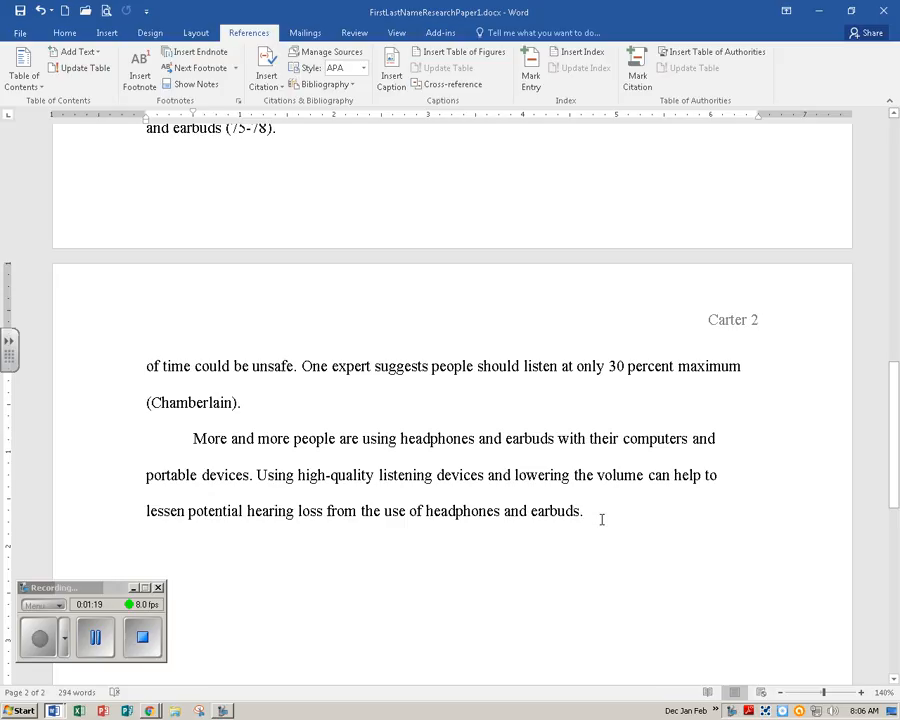
left_click(114, 34)
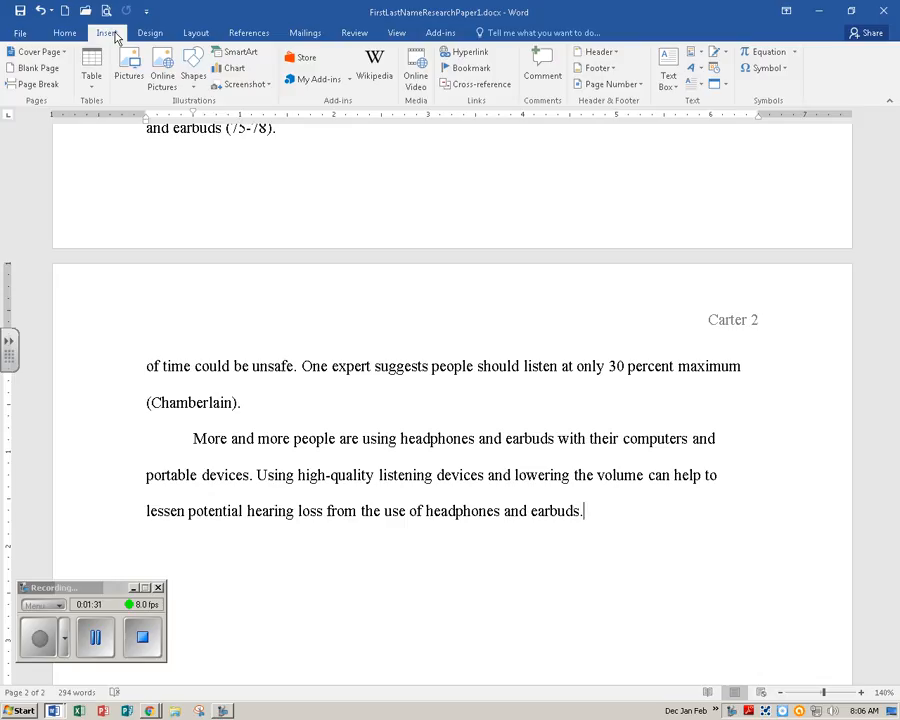
left_click(44, 86)
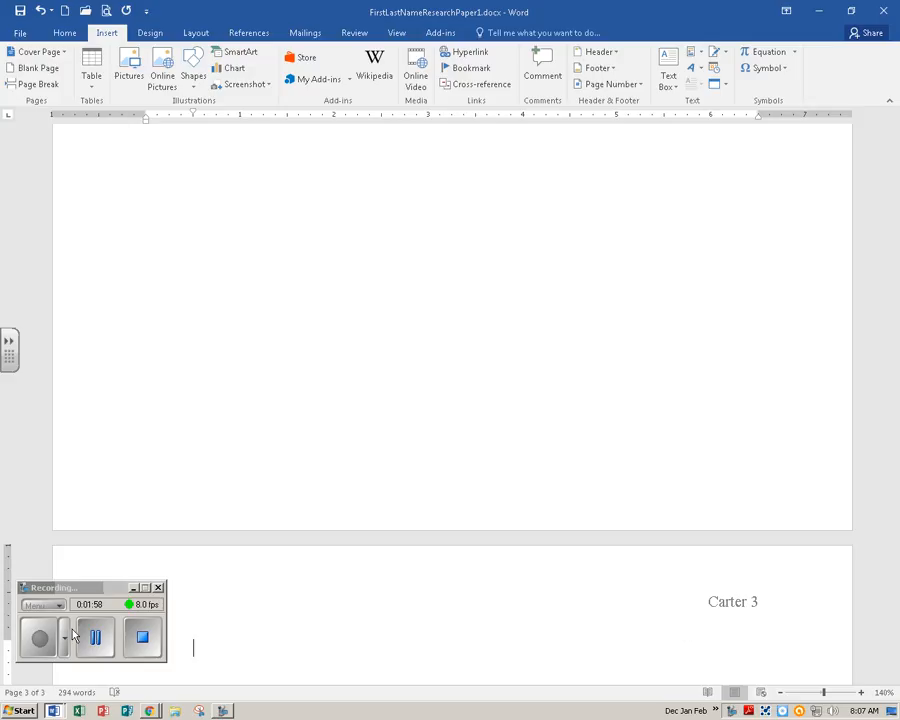
left_click(36, 637)
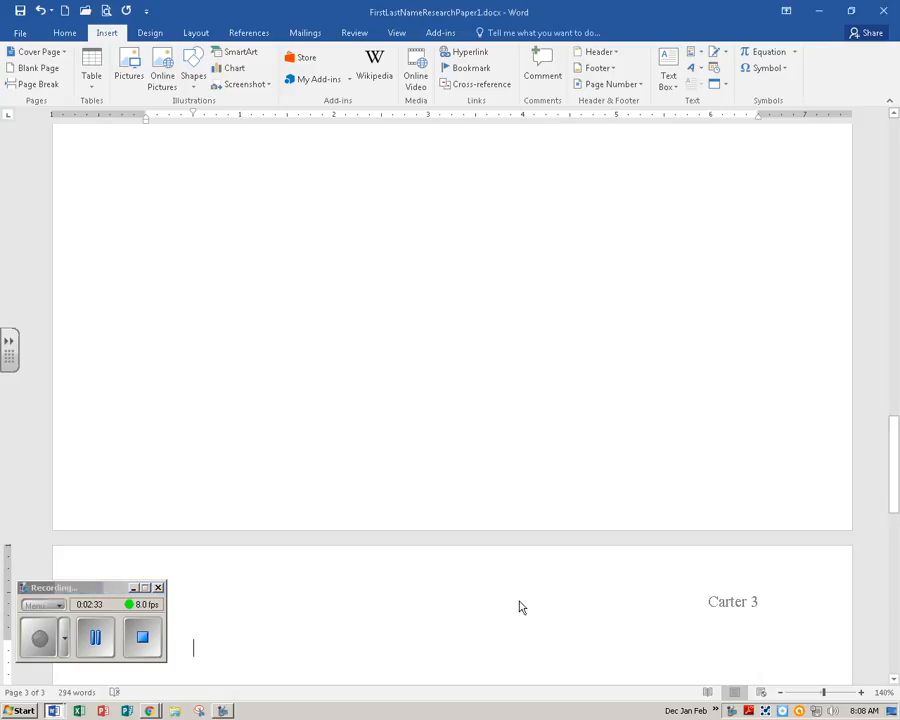
Apply the Normal style to the empty paragraph on page 3 and save the document
scroll(500, 616, "down", 4)
scroll(505, 618, "down", 2)
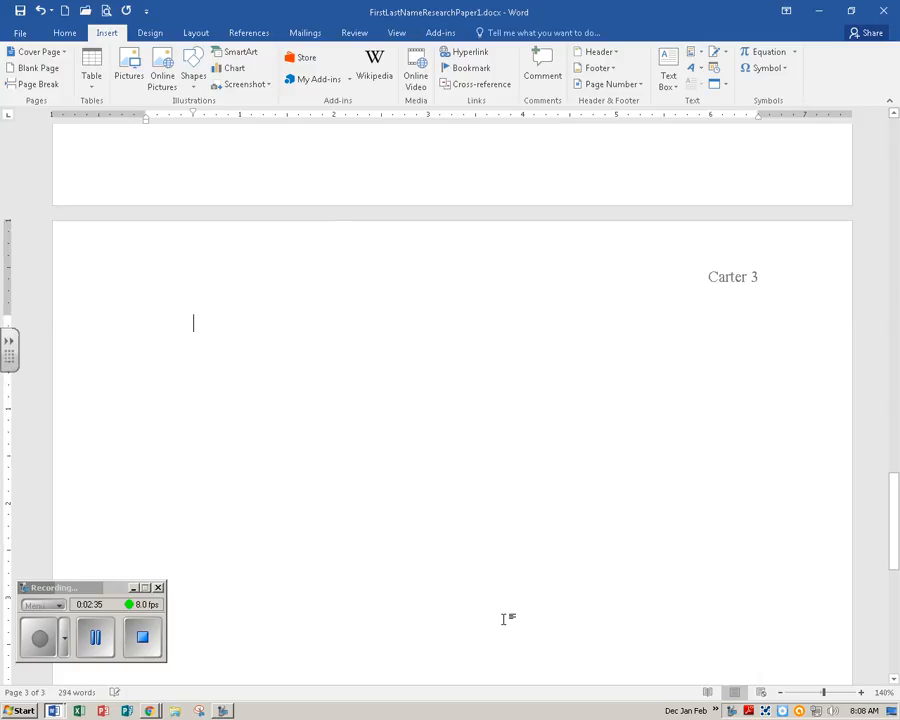
scroll(505, 618, "down", 1)
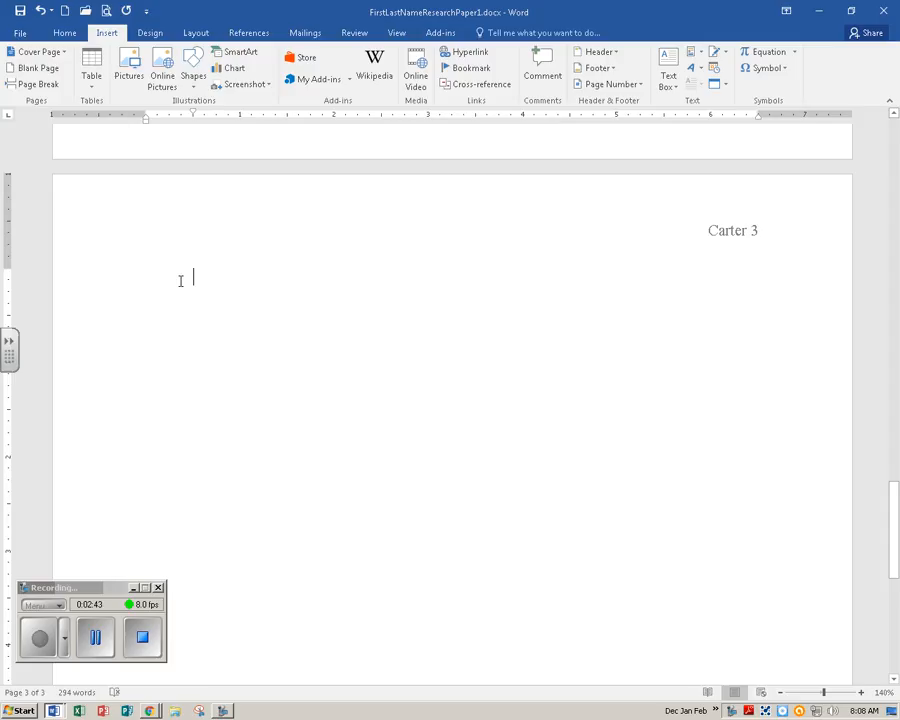
left_click(58, 38)
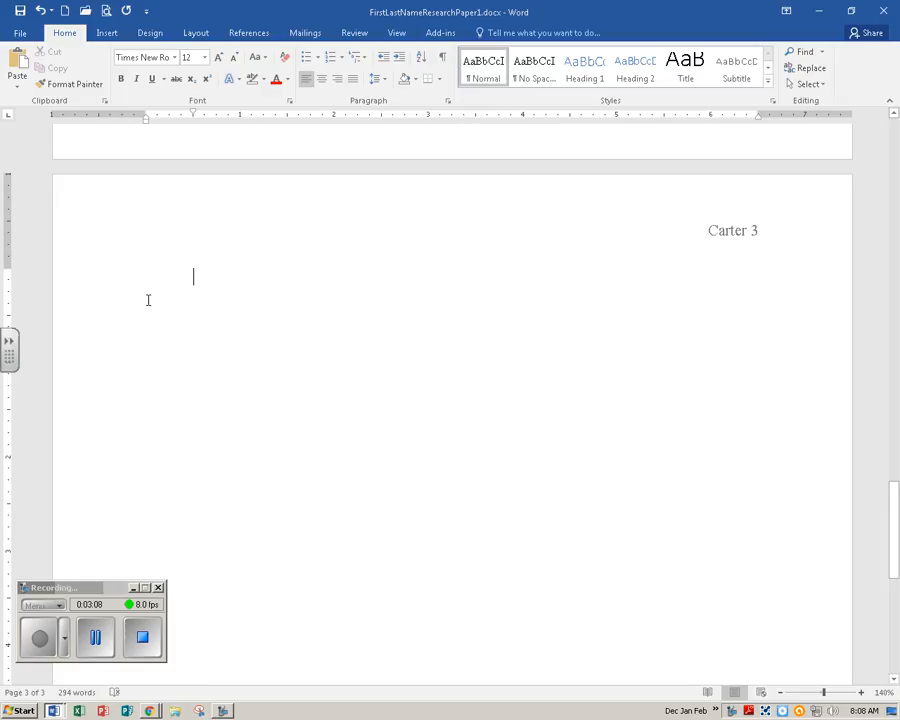
left_click(37, 643)
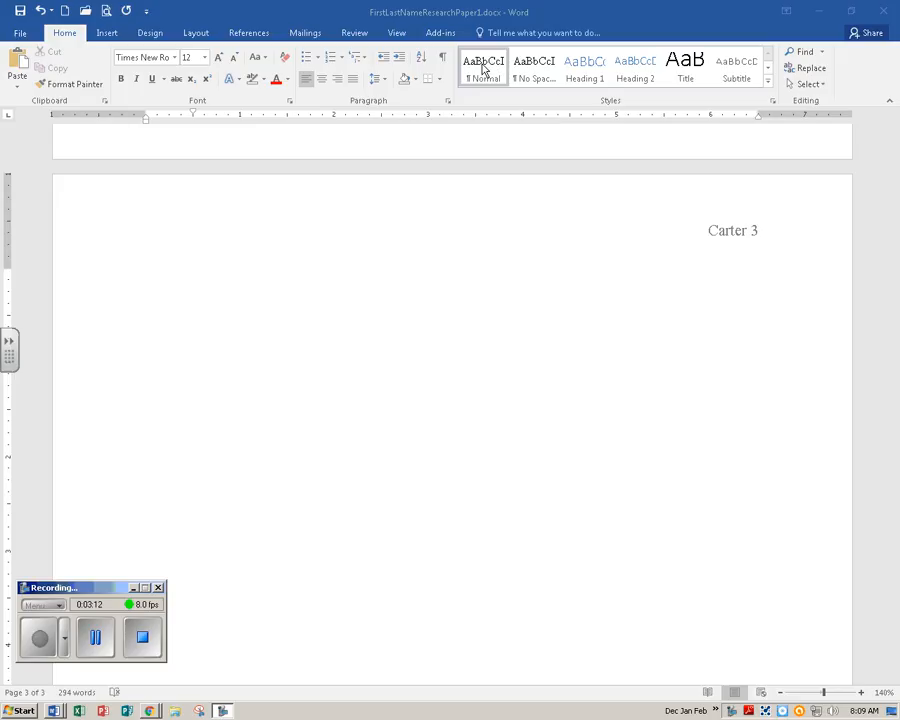
left_click(212, 315)
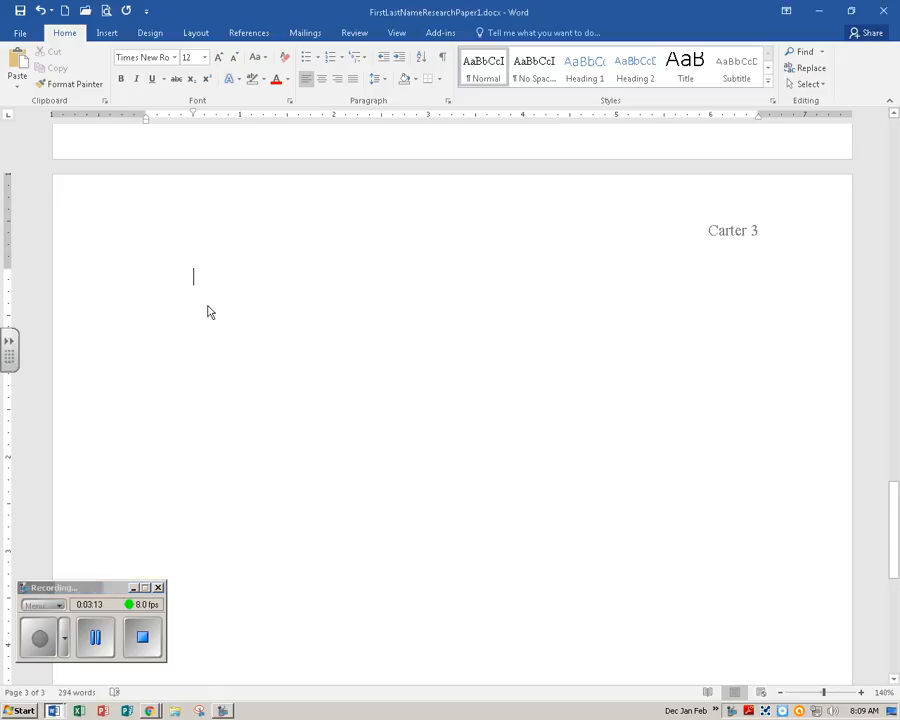
left_click(480, 67)
left_click(21, 12)
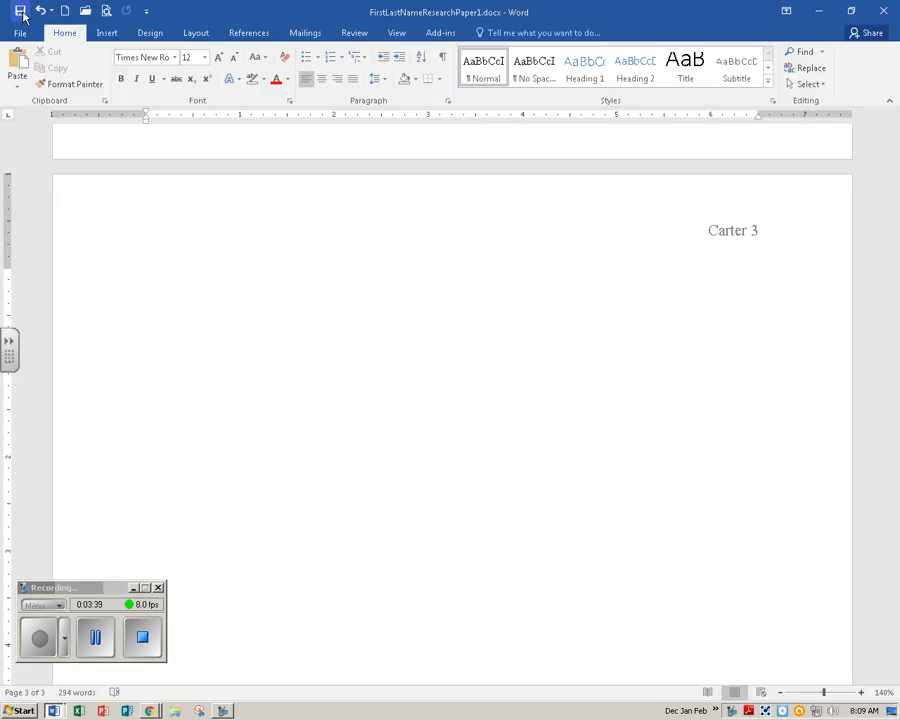
Enter the centered title "Works Cited" on page 3 and start a left-aligned line below it
key("ctrl+e")
type("Wor")
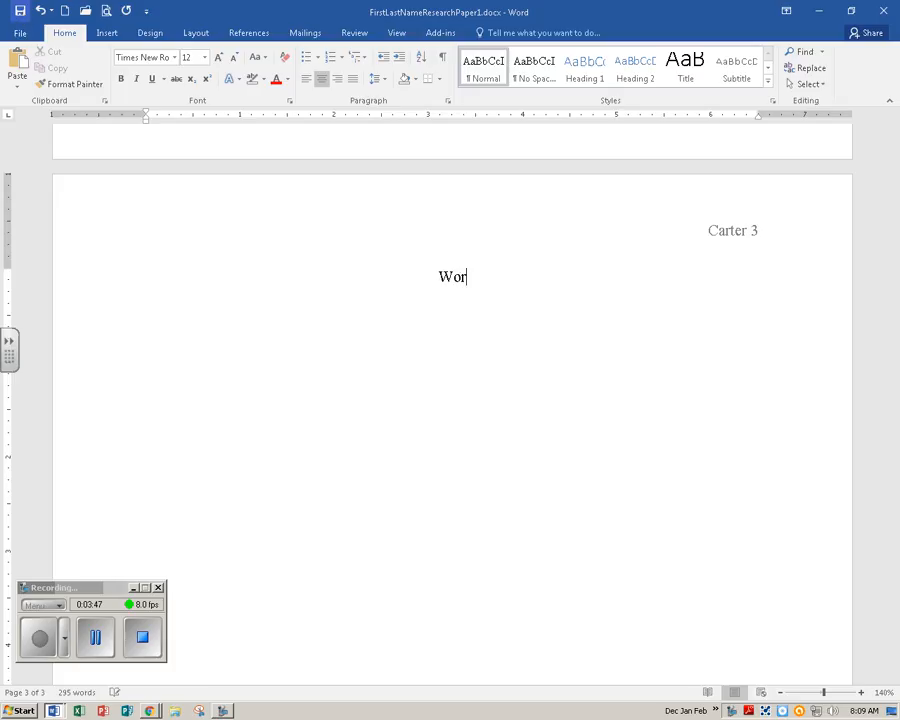
type("ks Cited")
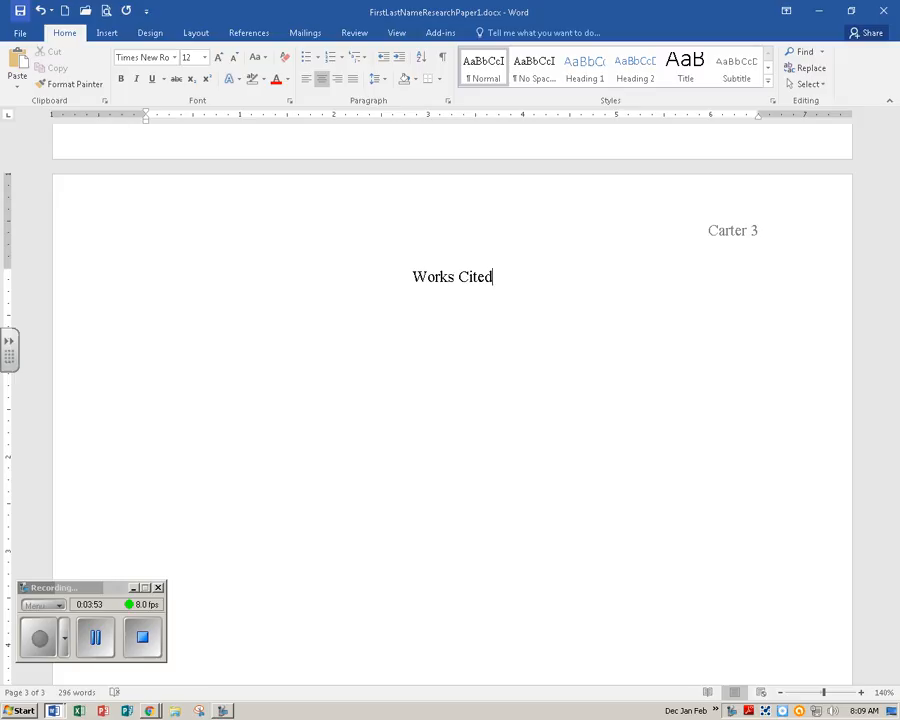
key("Return")
key("ctrl+l")
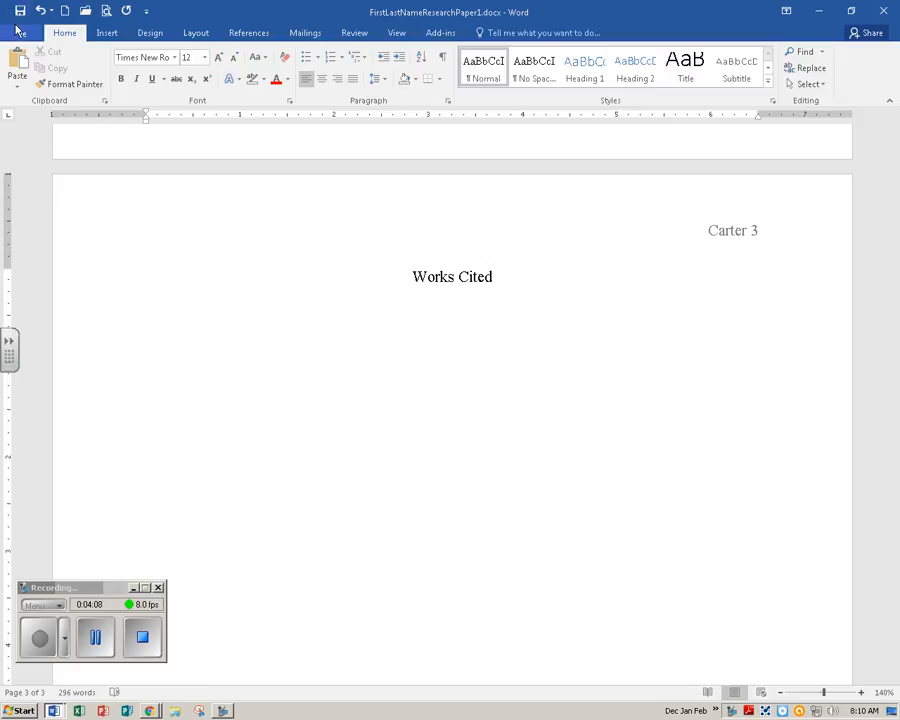
left_click(96, 652)
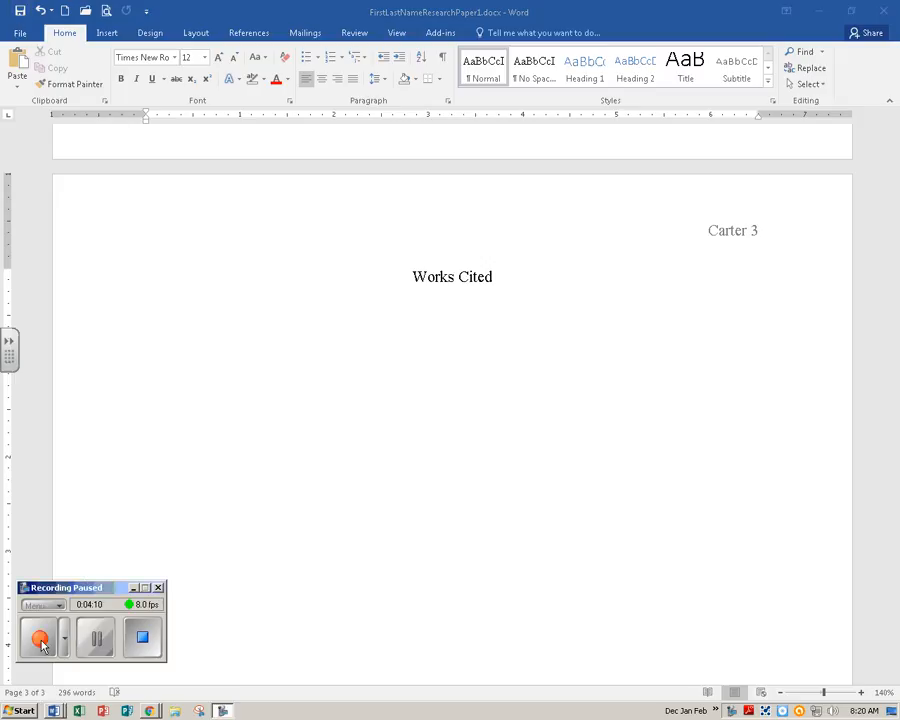
left_click(41, 640)
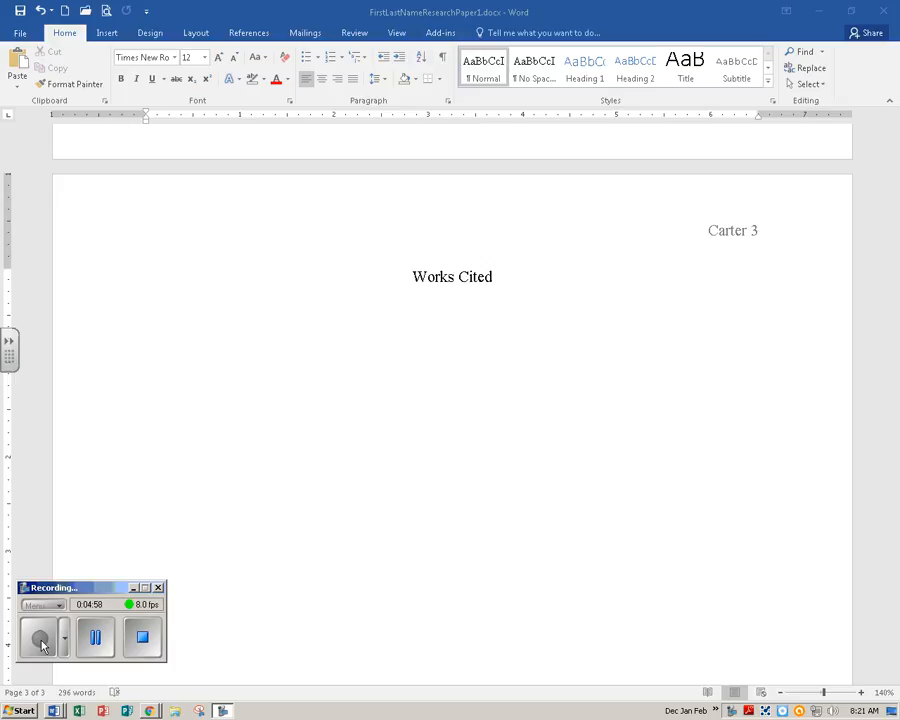
Insert a bibliography without a built-in heading on the line below the Works Cited title
left_click(258, 35)
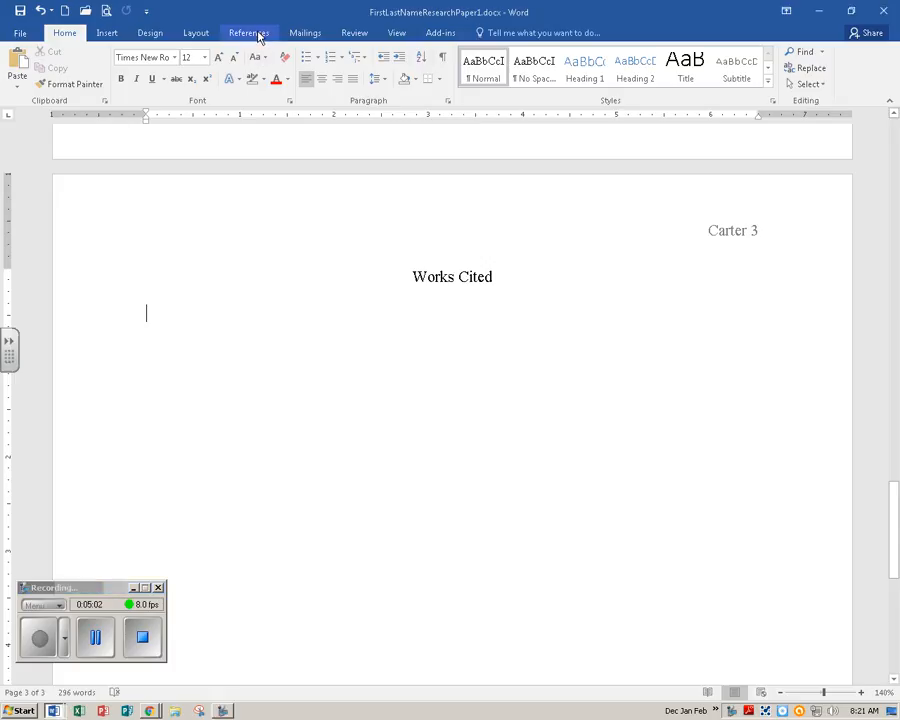
left_click(258, 35)
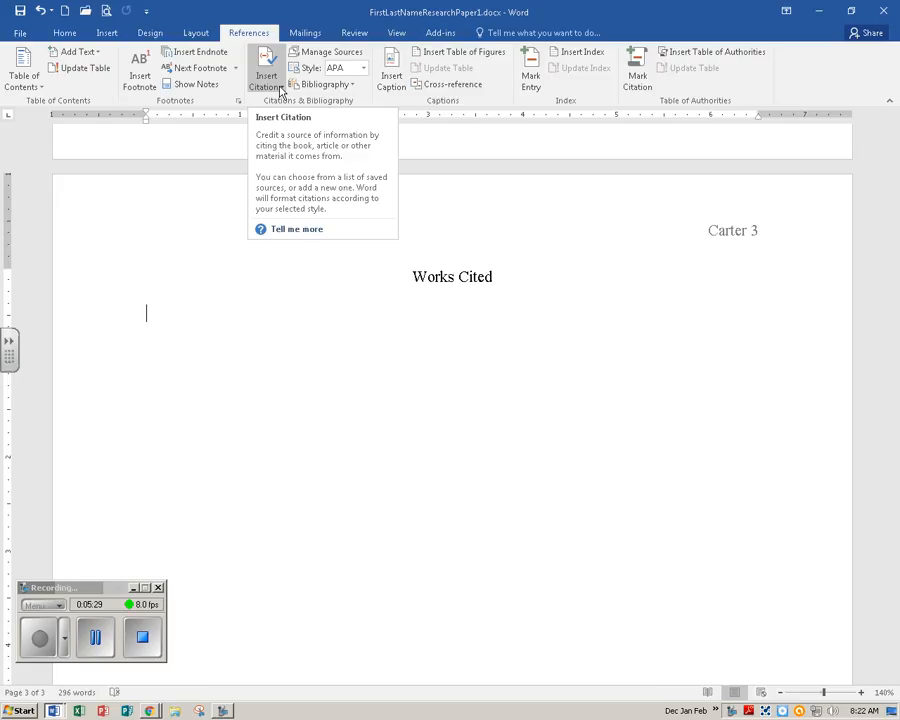
left_click(353, 84)
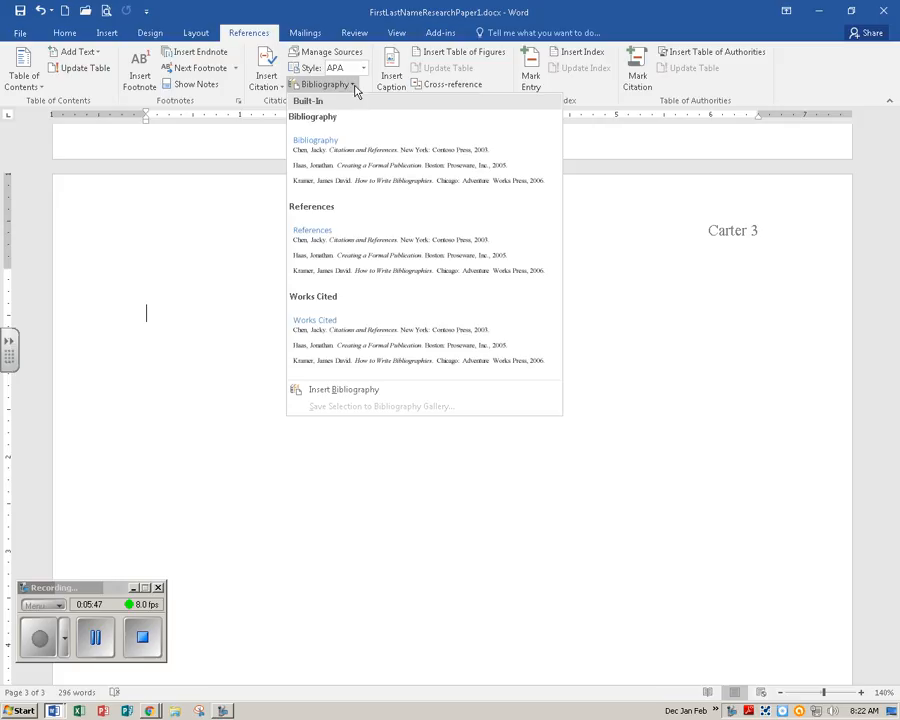
left_click(364, 397)
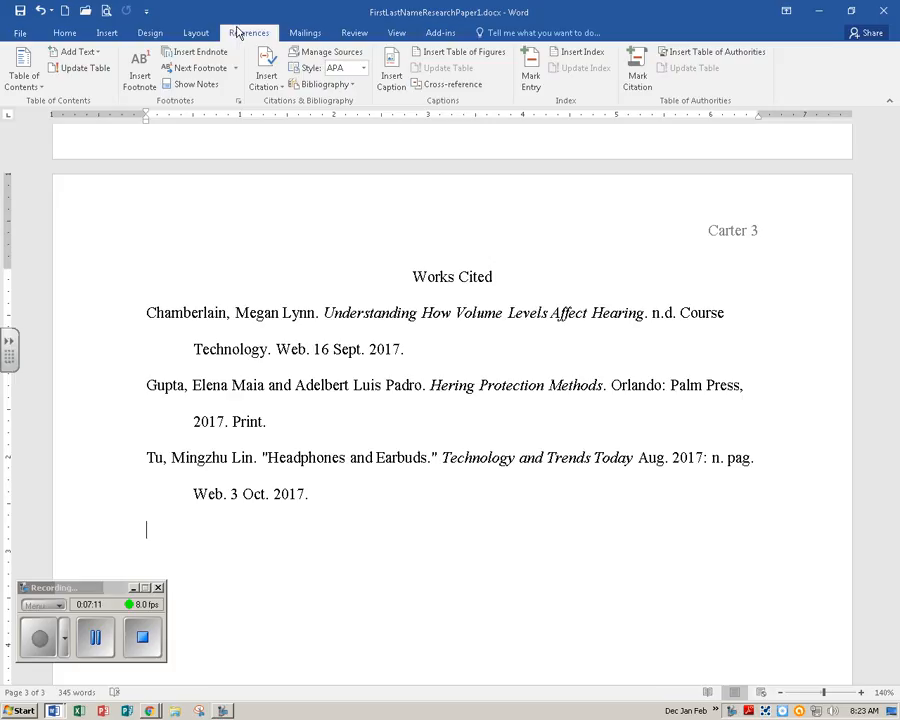
Change the "Headphones and Earbuds" source's periodical title to "Technology Trends Today" in both the master list and document, and update the bibliography field
left_click(353, 52)
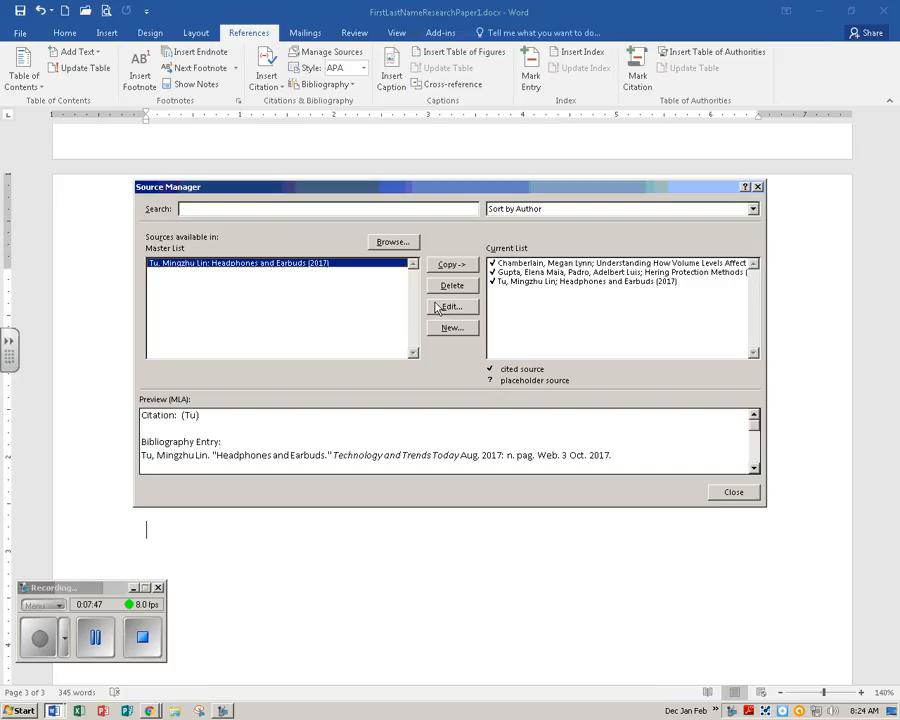
left_click(465, 306)
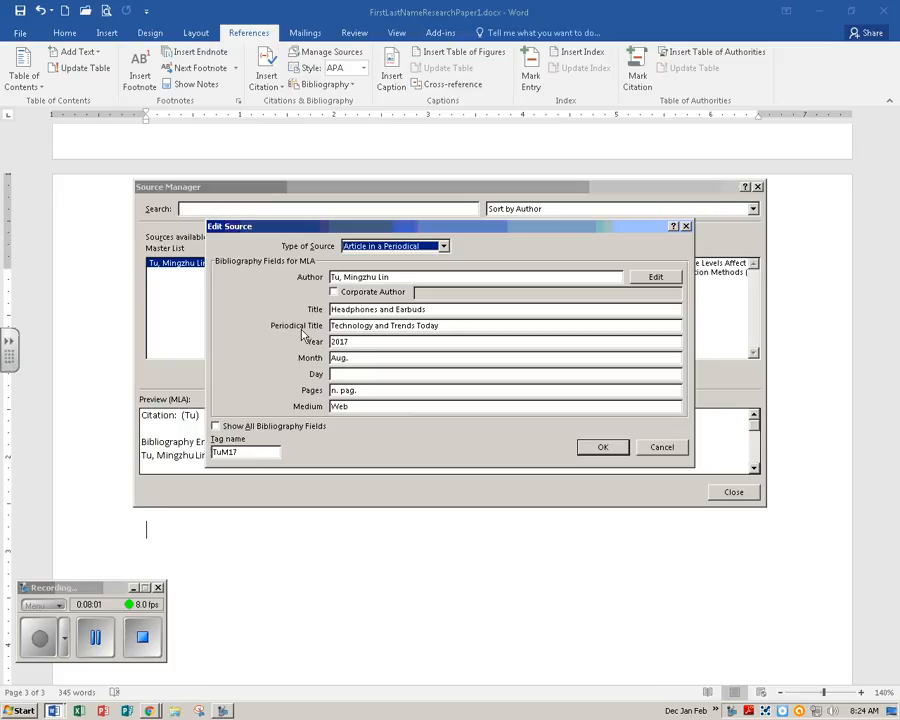
left_click(384, 326)
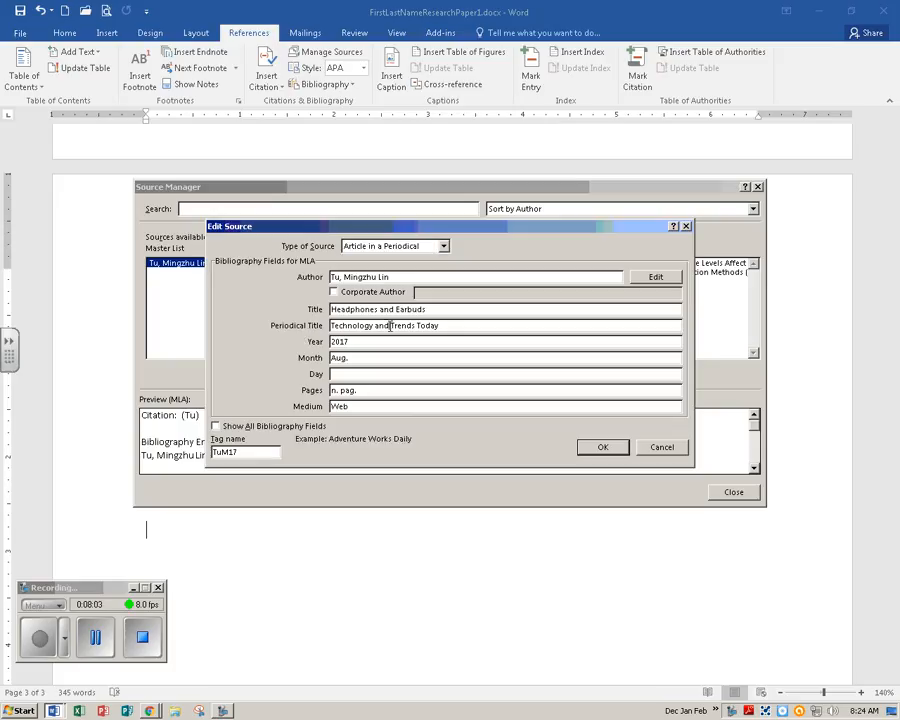
double_click(384, 326)
key("Delete")
left_click(614, 449)
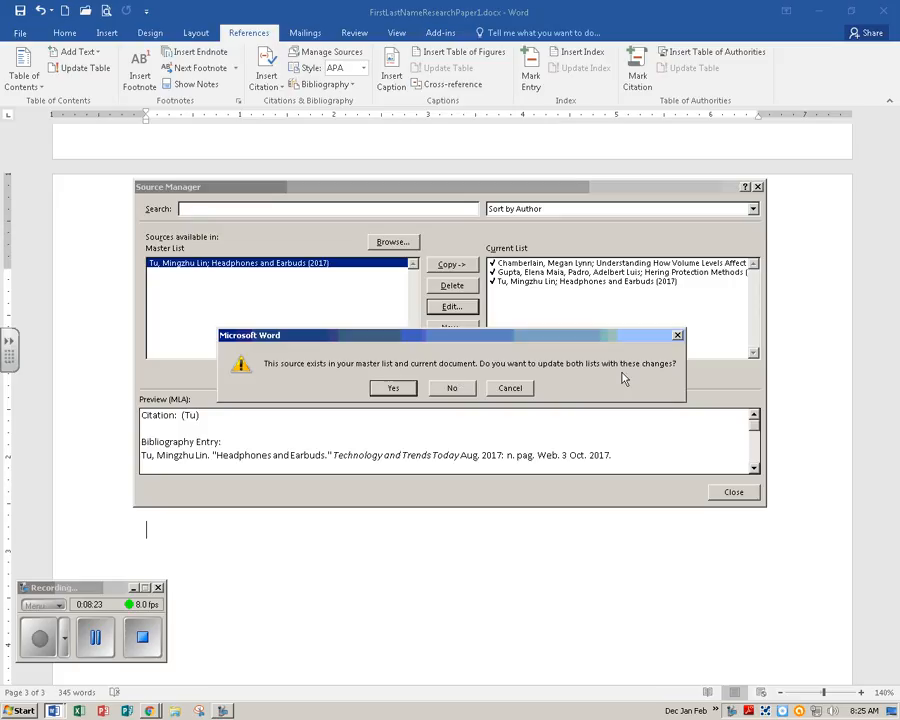
left_click(396, 390)
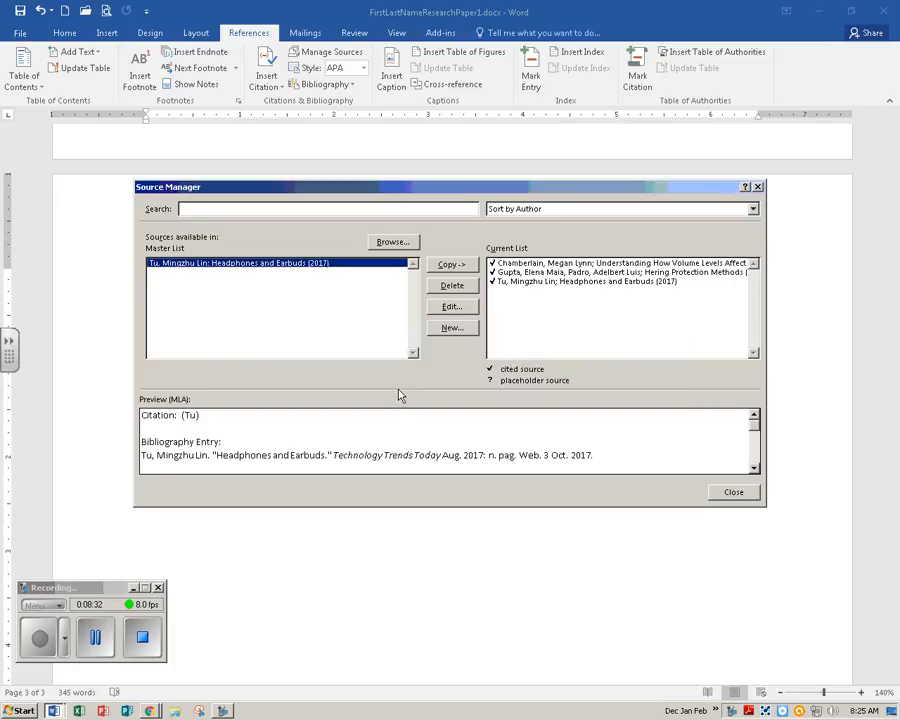
left_click(734, 493)
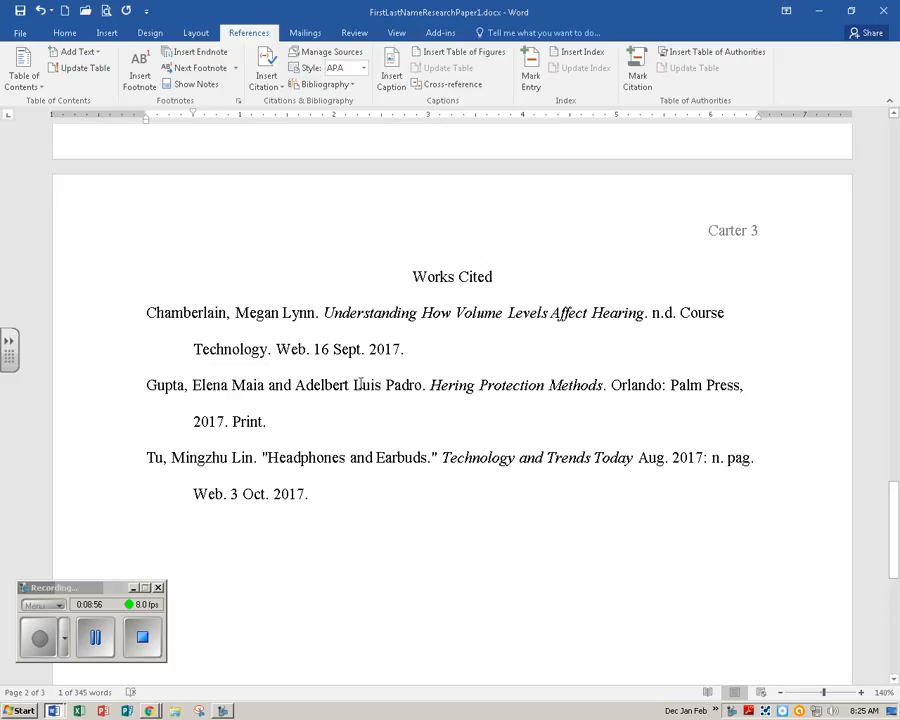
right_click(360, 384)
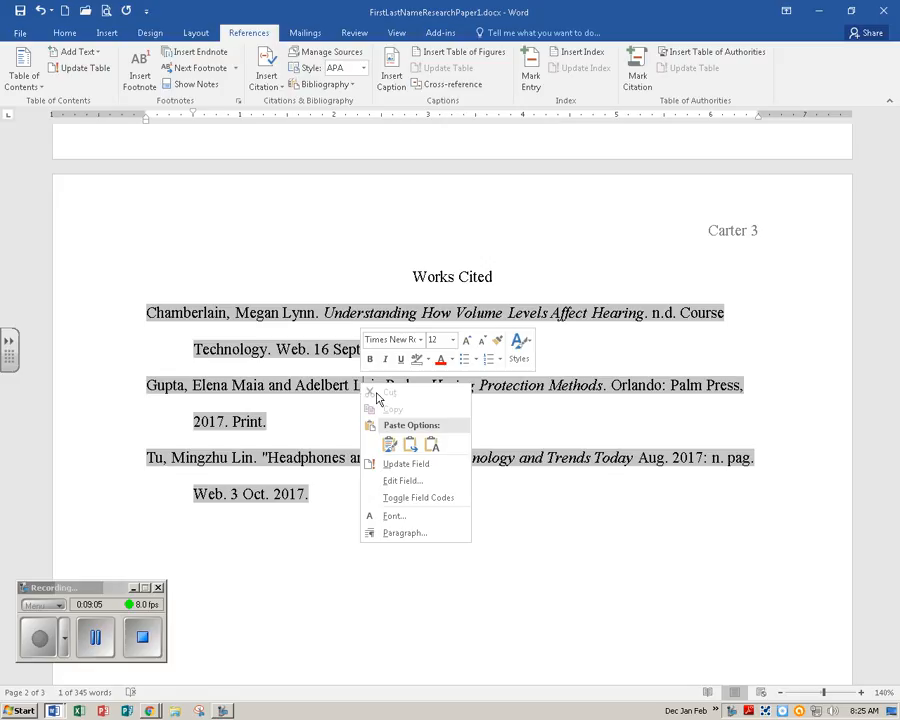
left_click(406, 464)
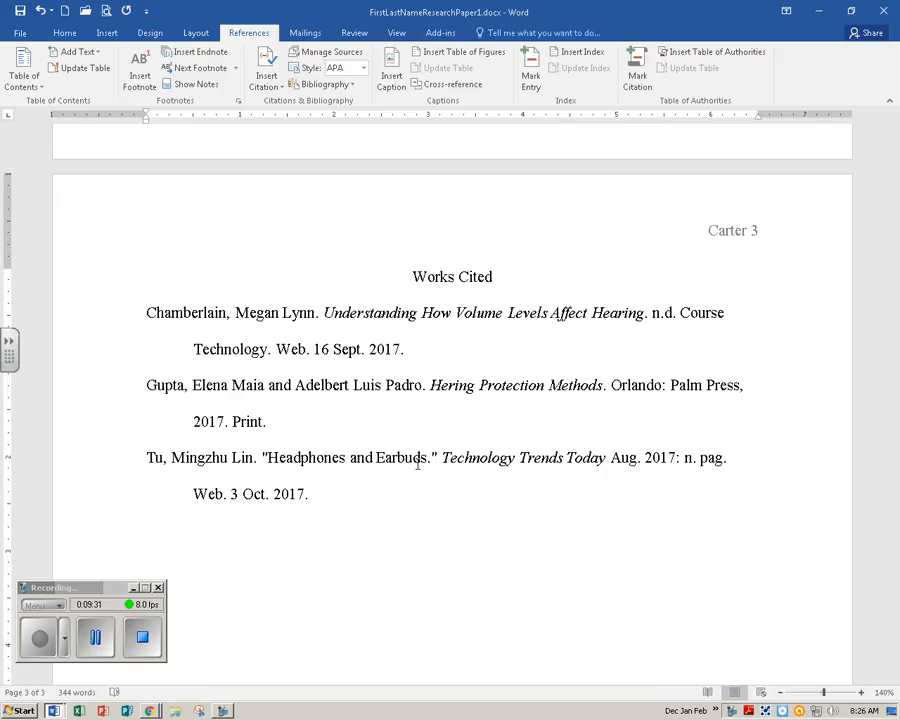
Go to page 2 using the Navigation pane's page thumbnails, look over its text, and close the pane
left_click(398, 33)
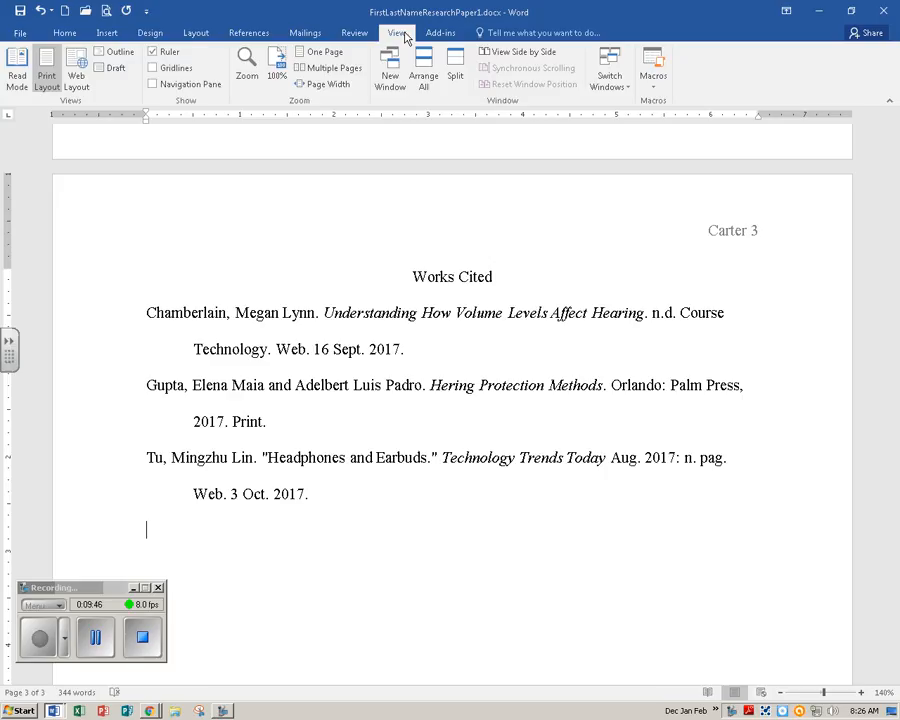
left_click(153, 84)
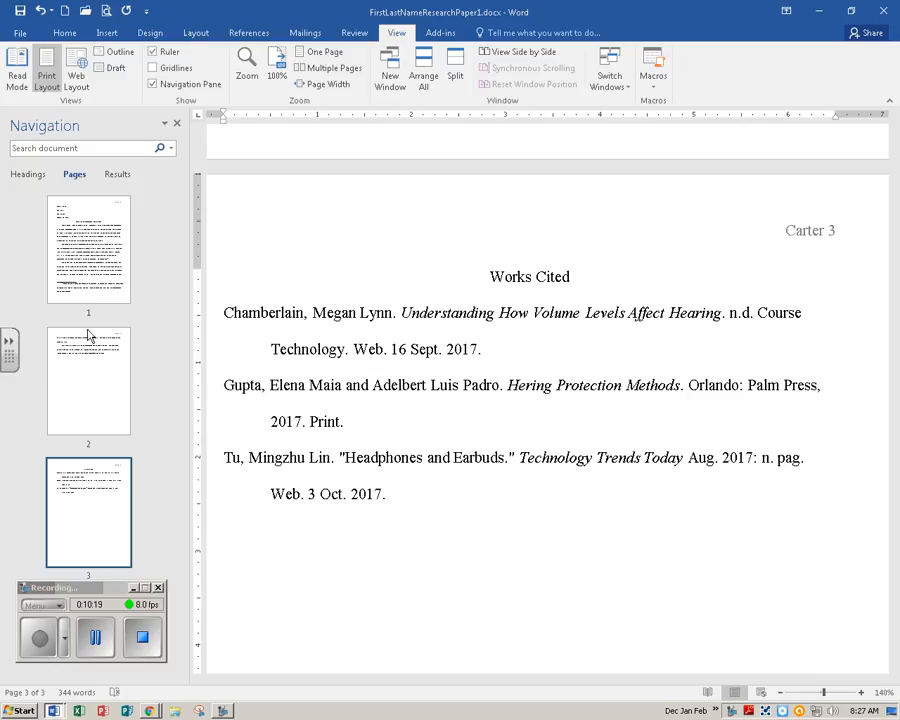
left_click(86, 387)
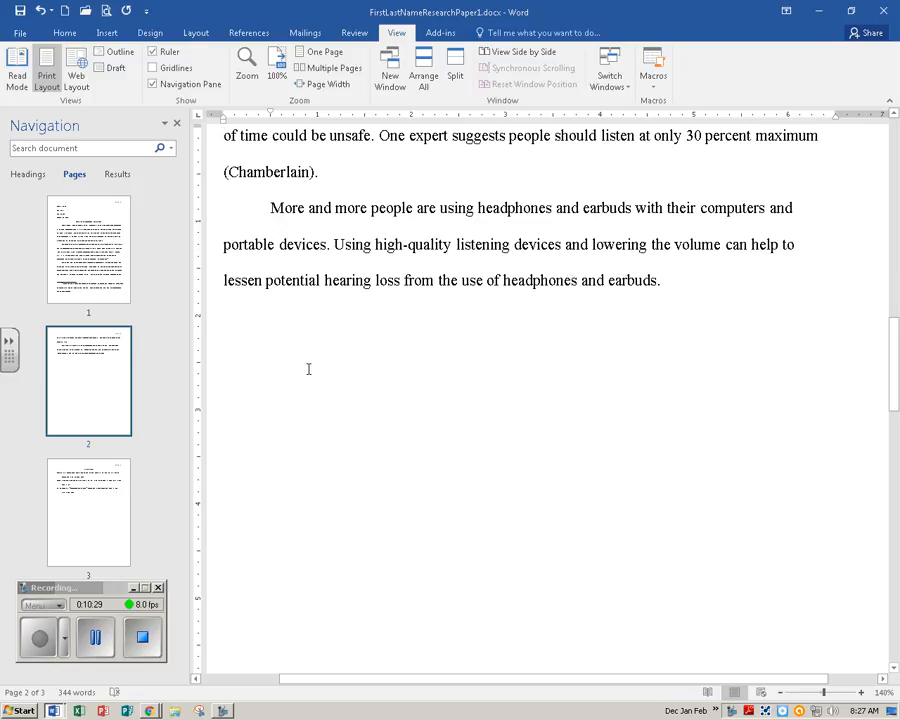
scroll(368, 252, "up", 3)
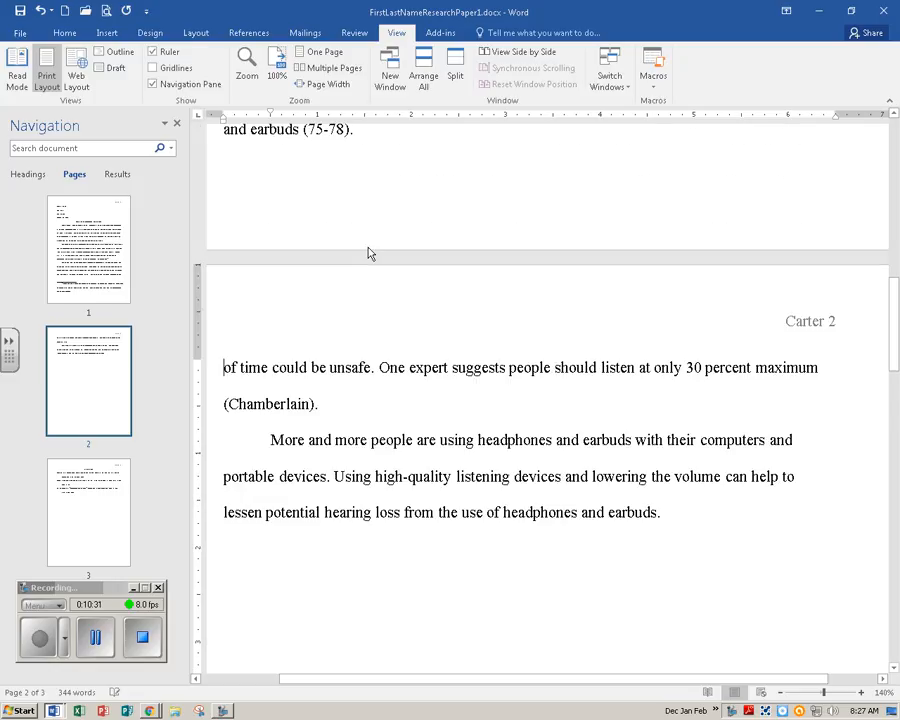
scroll(367, 248, "down", 3)
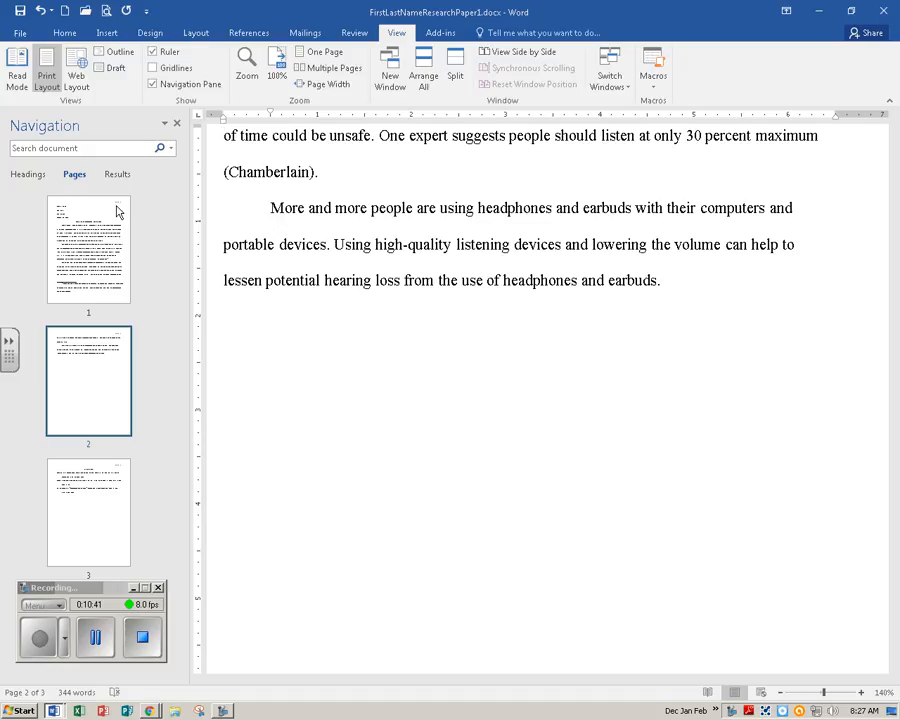
left_click(92, 636)
left_click(39, 640)
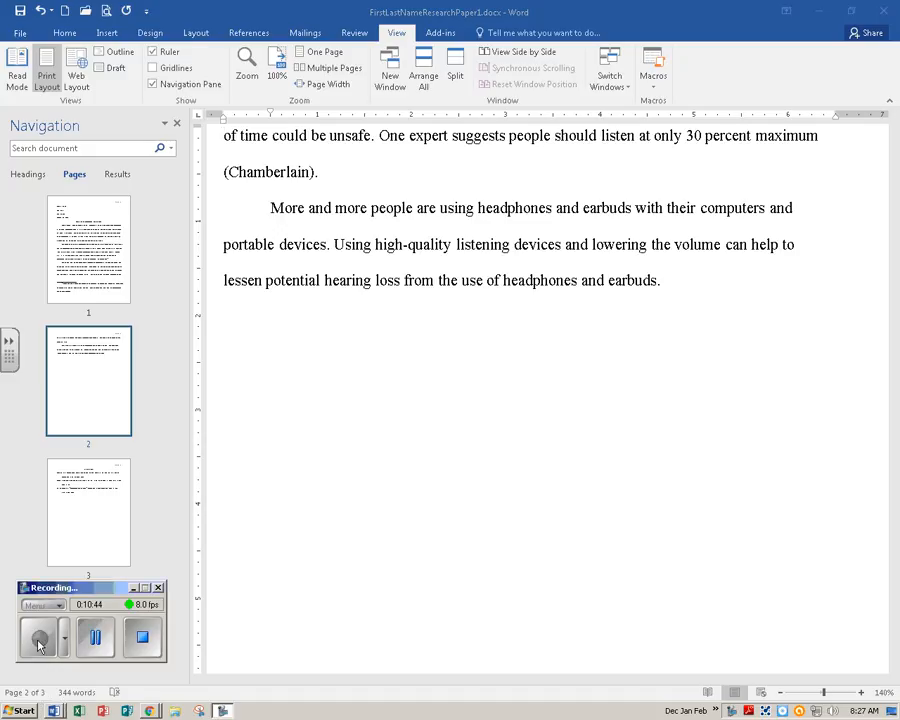
left_click(179, 125)
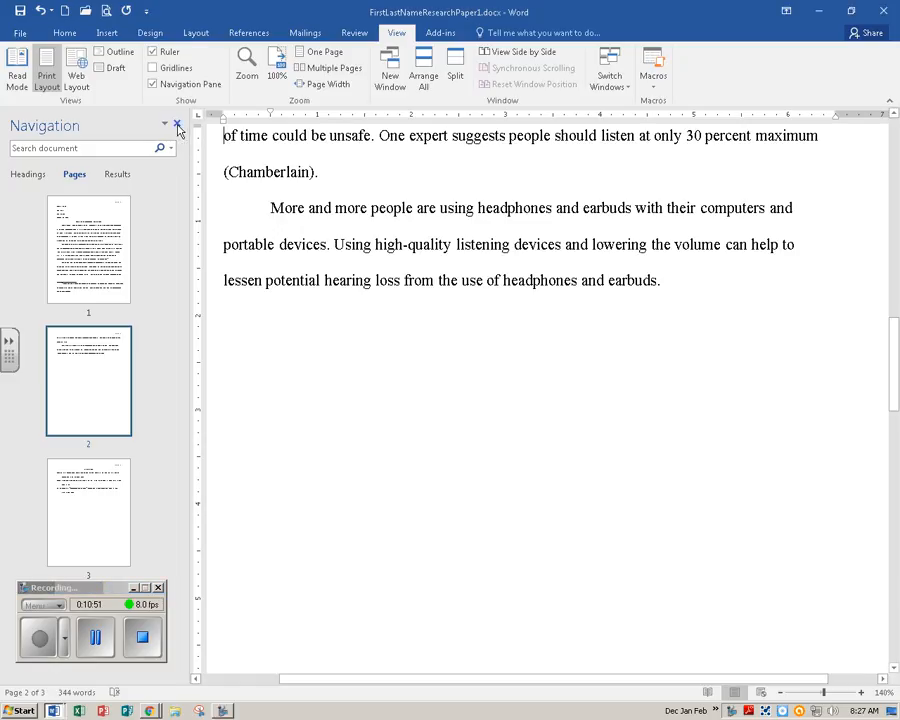
left_click(177, 125)
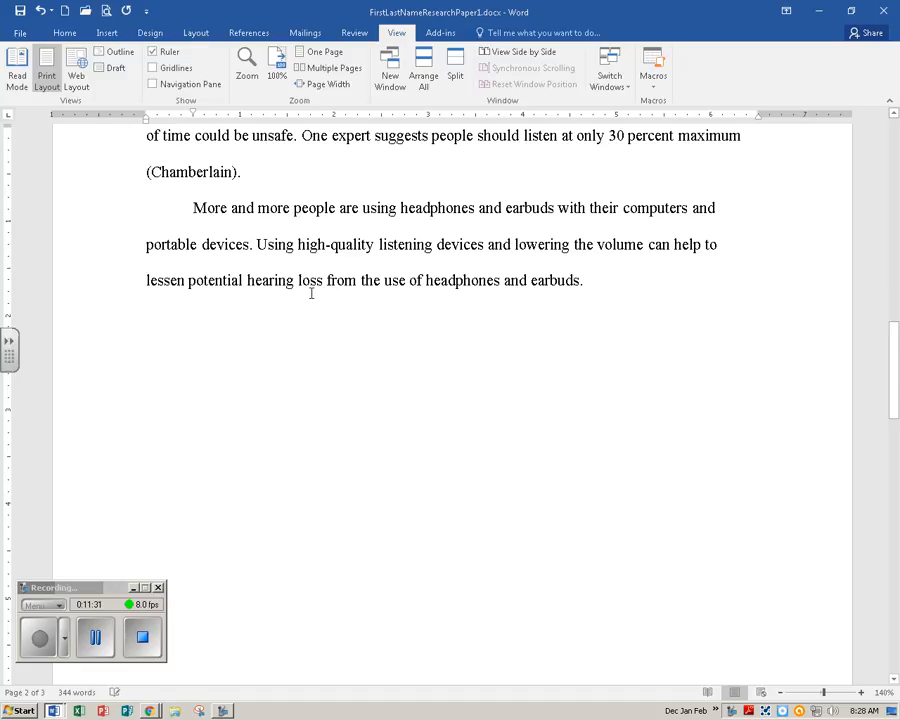
Copy the word "volume" from the last paragraph and paste it after "30 percent maximum" at the end of the preceding paragraph
double_click(624, 247)
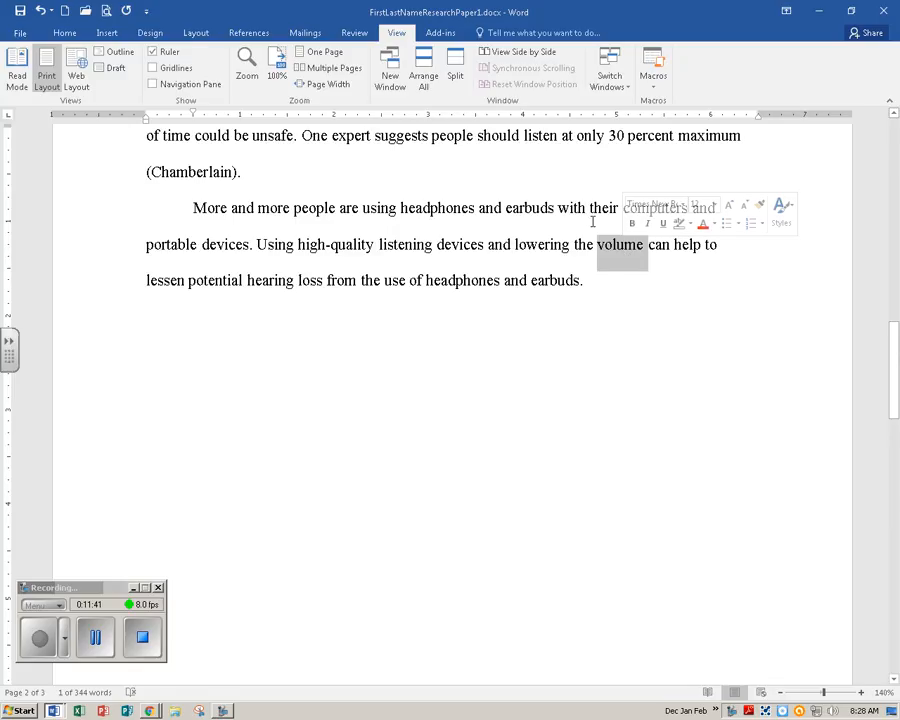
left_click(73, 37)
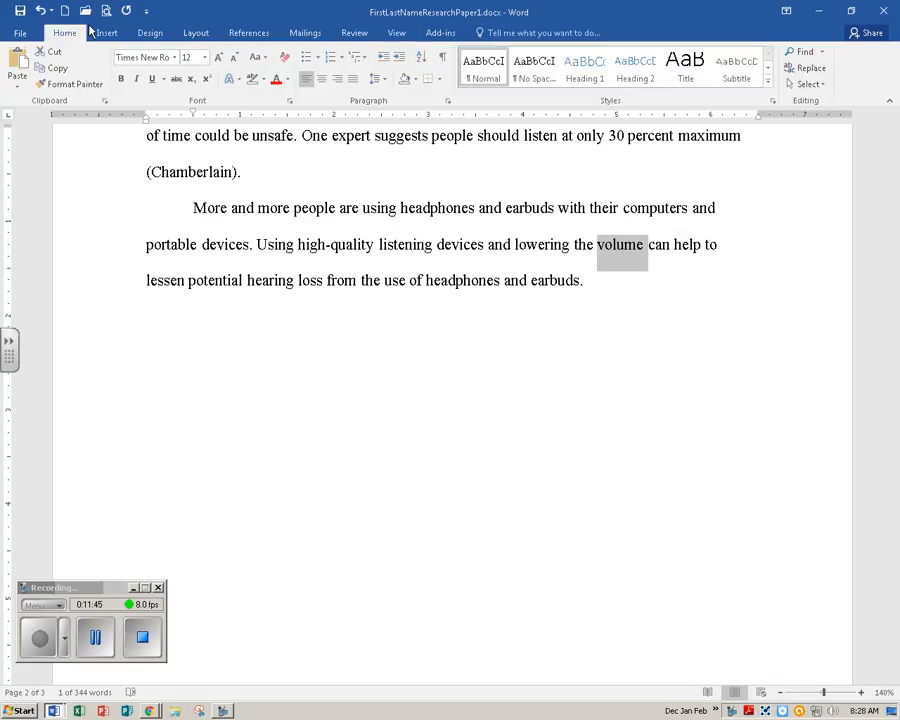
left_click(60, 72)
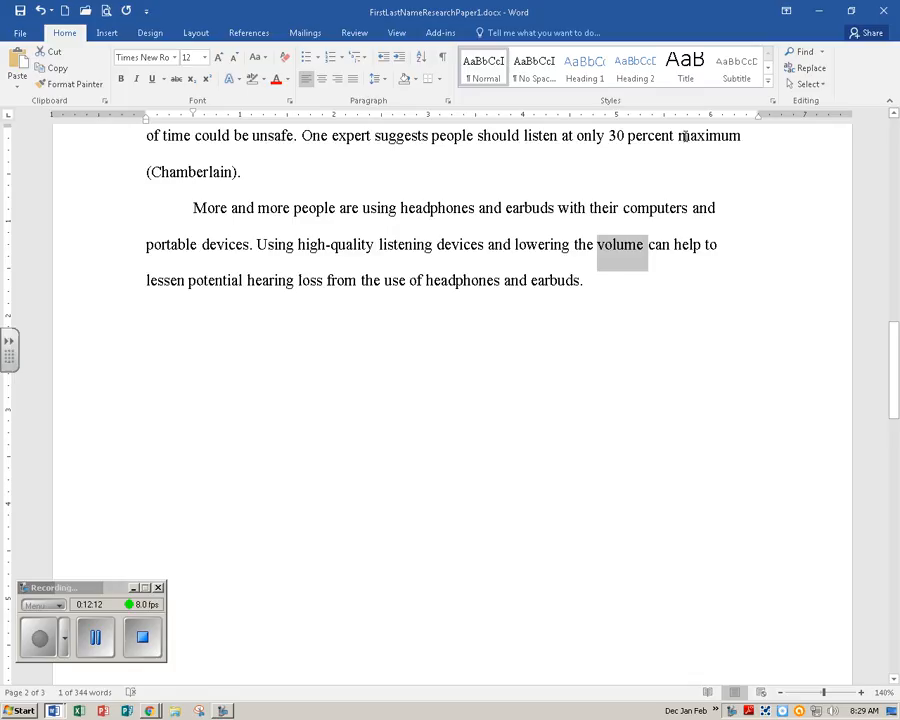
left_click(752, 136)
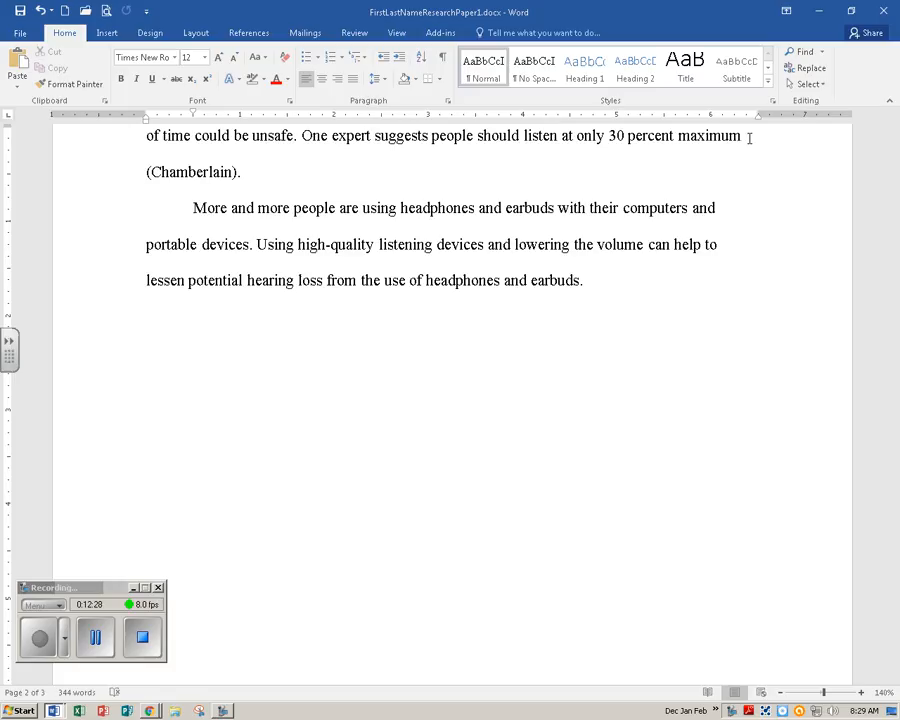
left_click(17, 64)
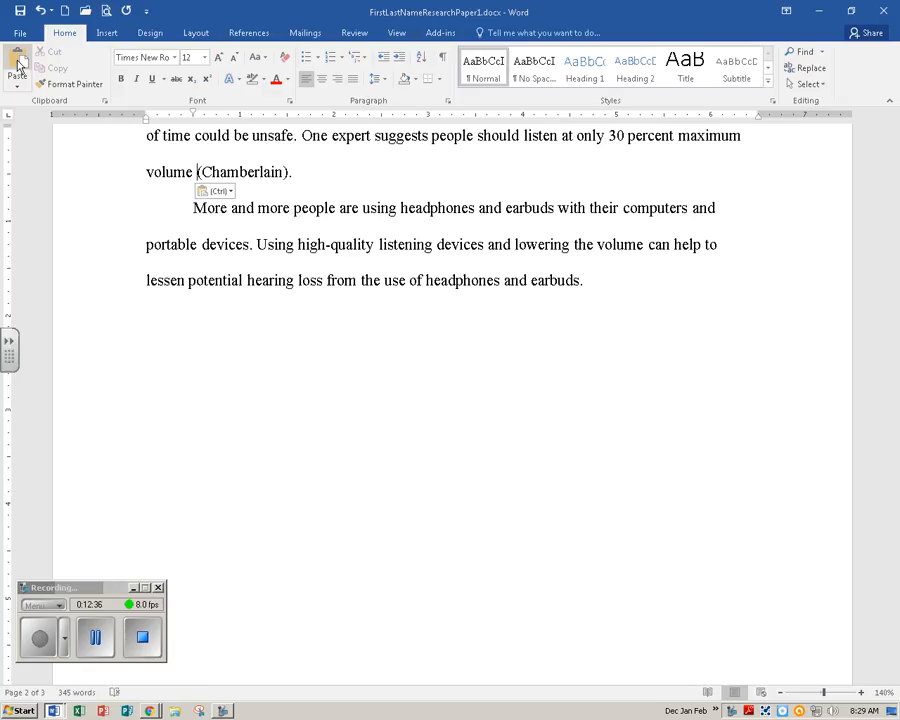
left_click(196, 172)
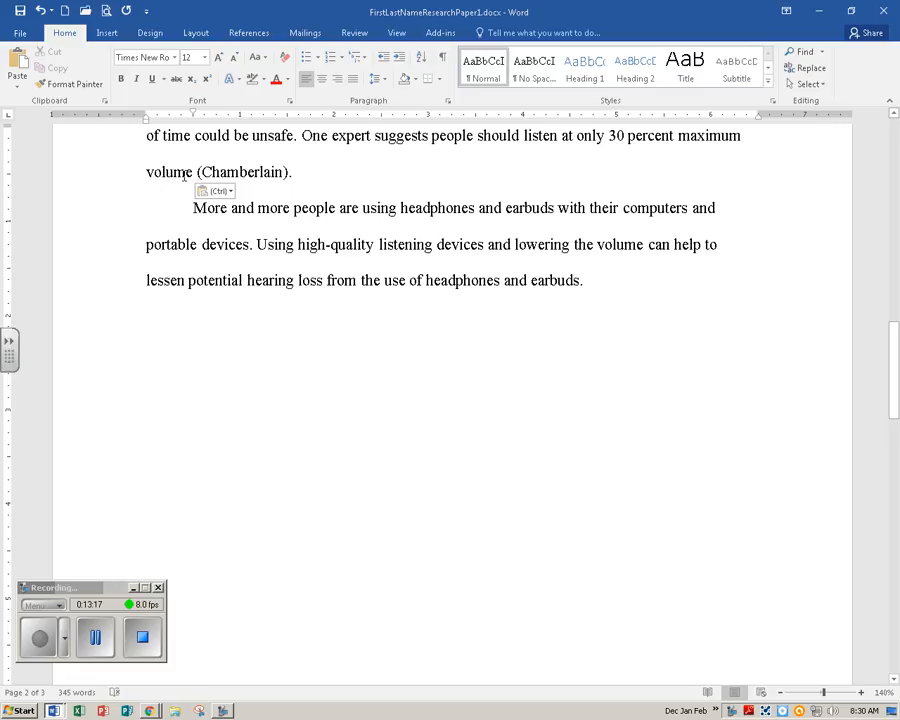
left_click(231, 192)
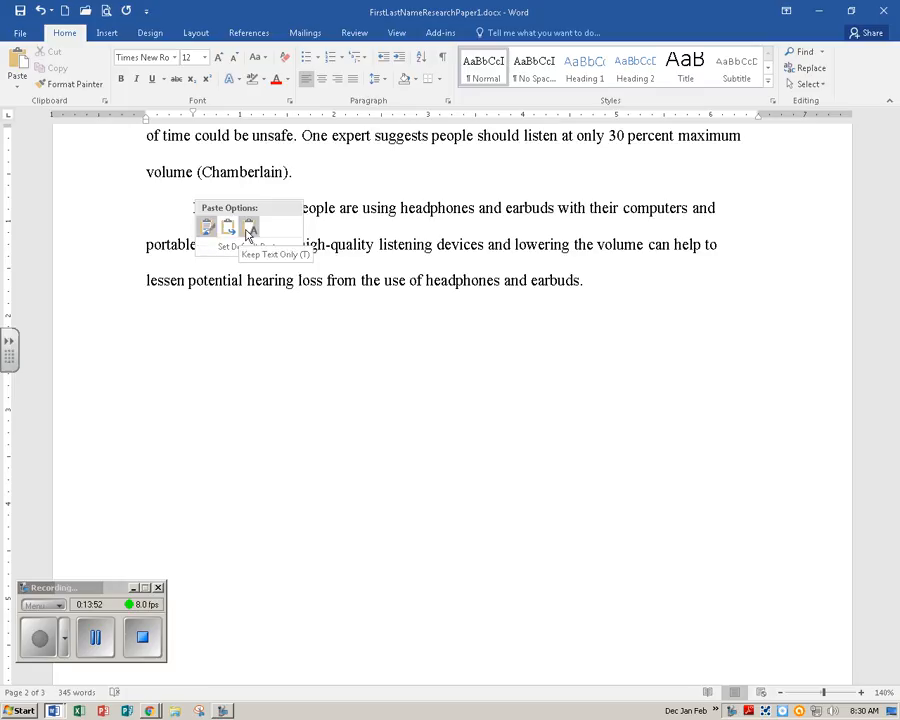
left_click(421, 172)
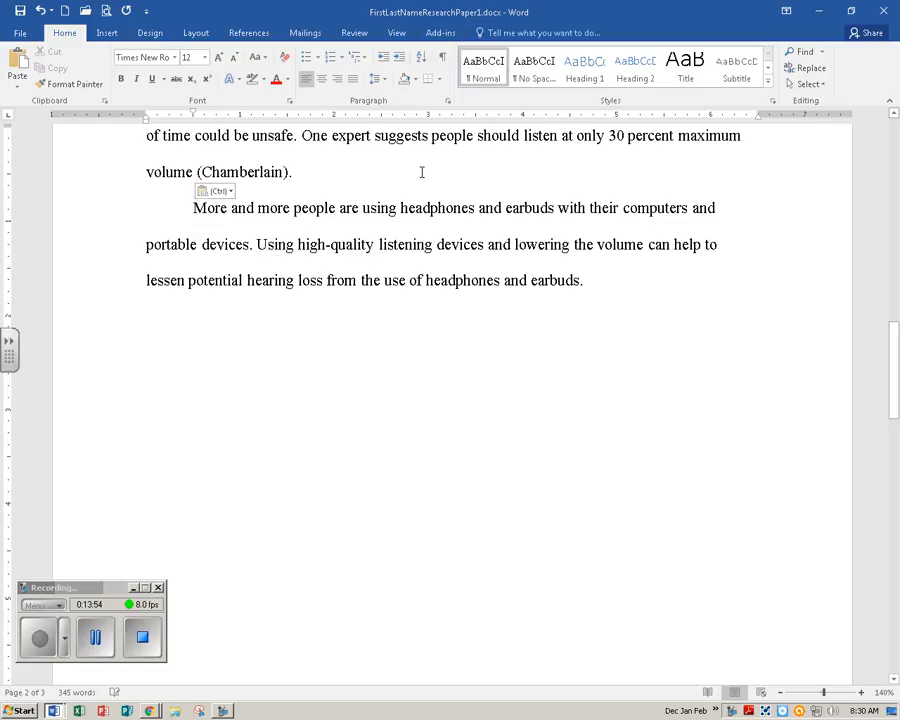
left_click(294, 207)
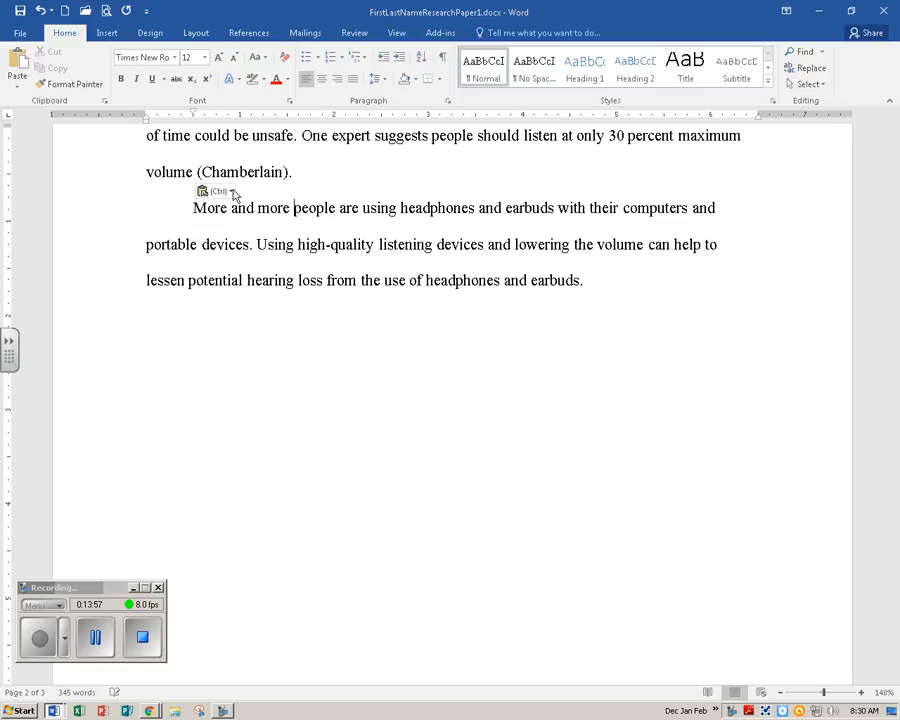
left_click(95, 635)
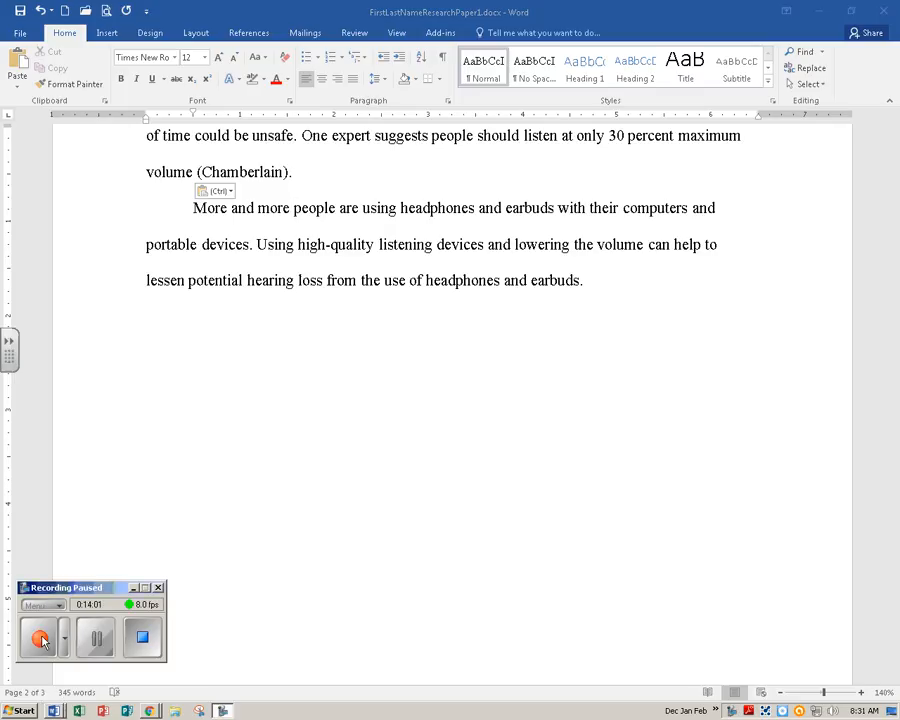
left_click(42, 640)
left_click(444, 282)
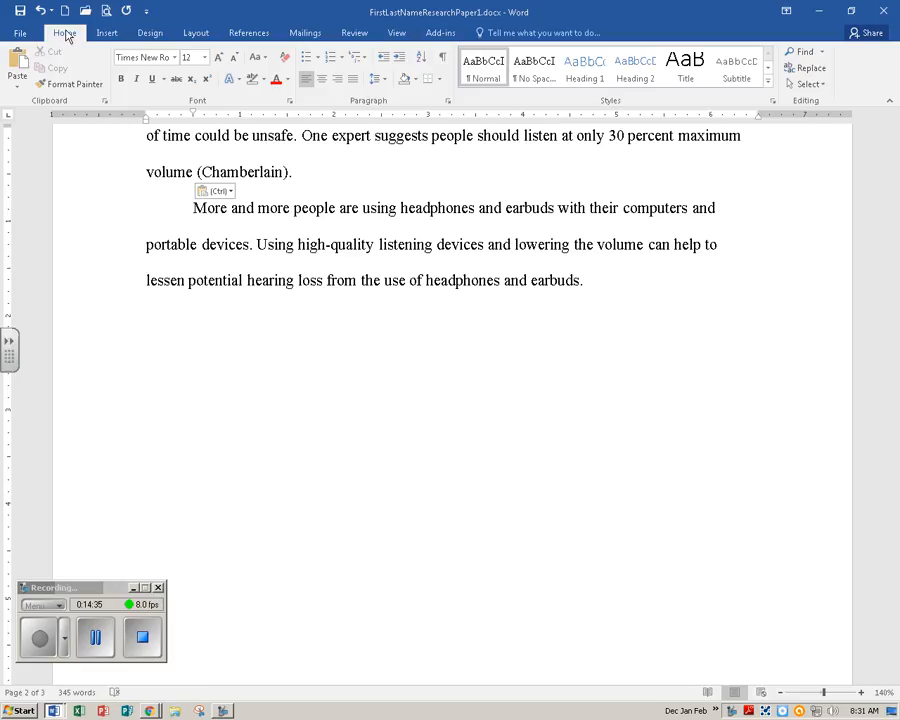
Search the document for "portable", go to each occurrence on pages 1 and 2, and close the Navigation pane
left_click(805, 53)
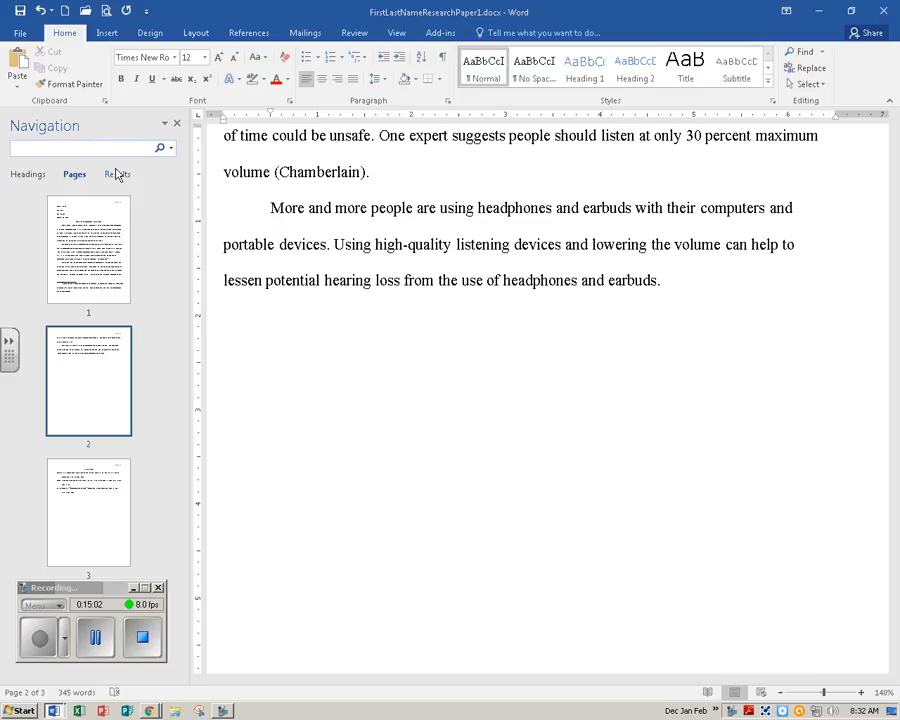
left_click(118, 175)
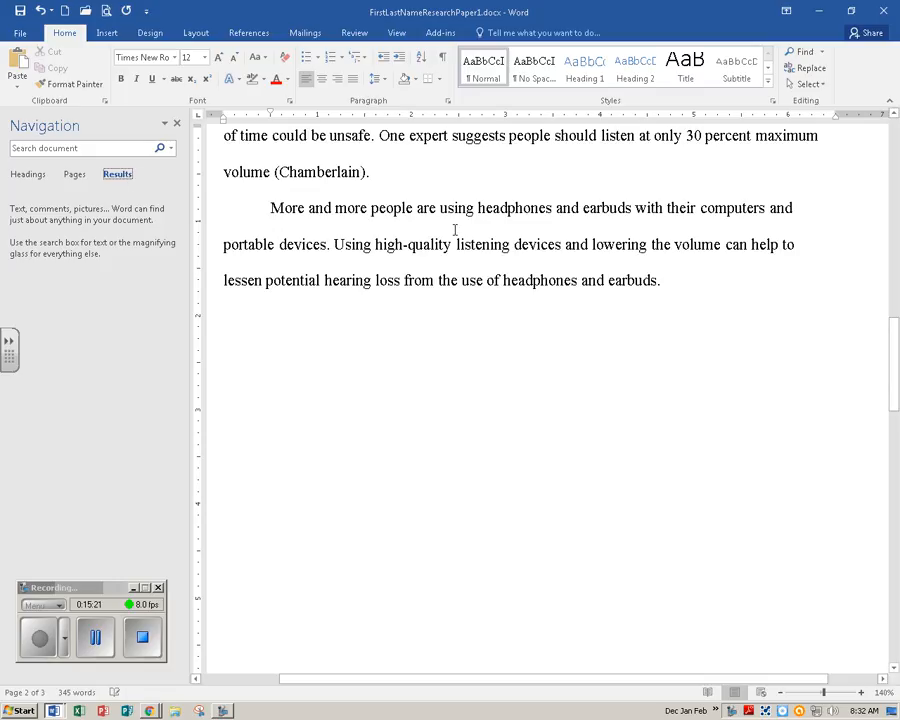
left_click(48, 147)
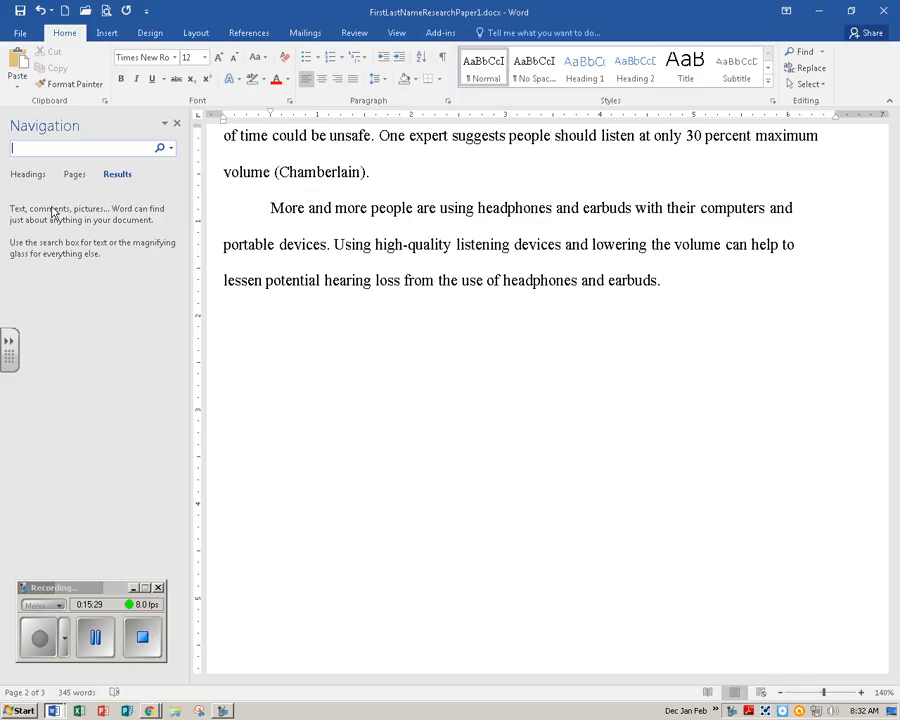
type("po")
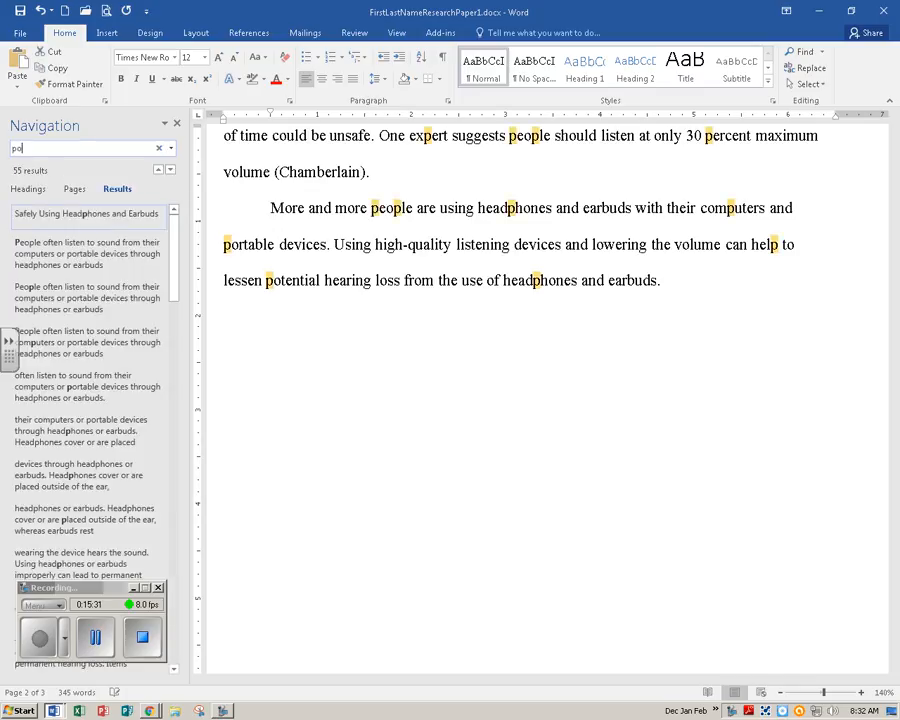
type("rta")
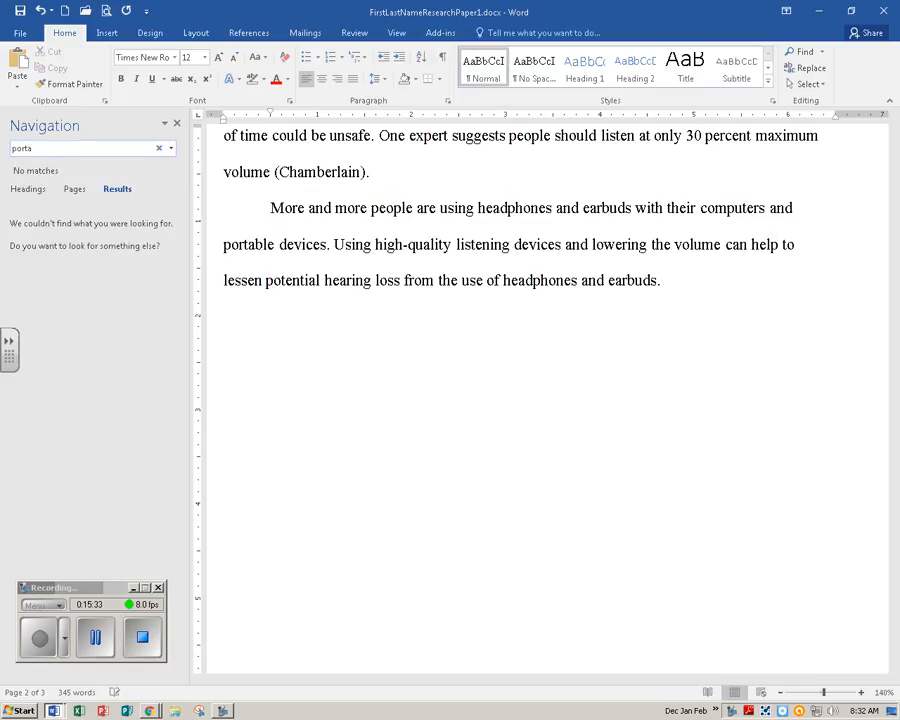
type("ble")
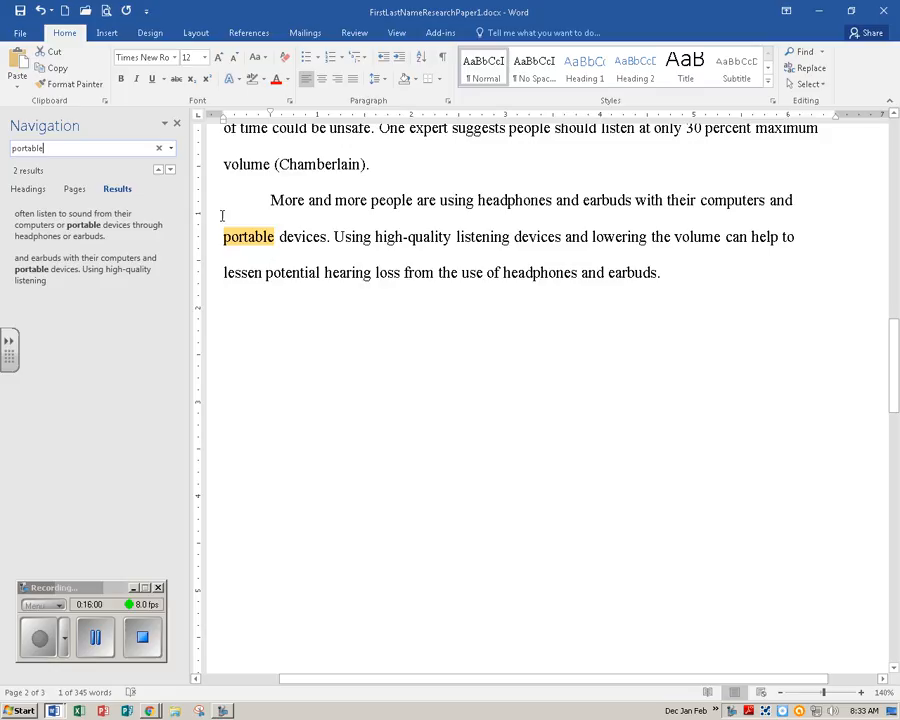
left_click(277, 247)
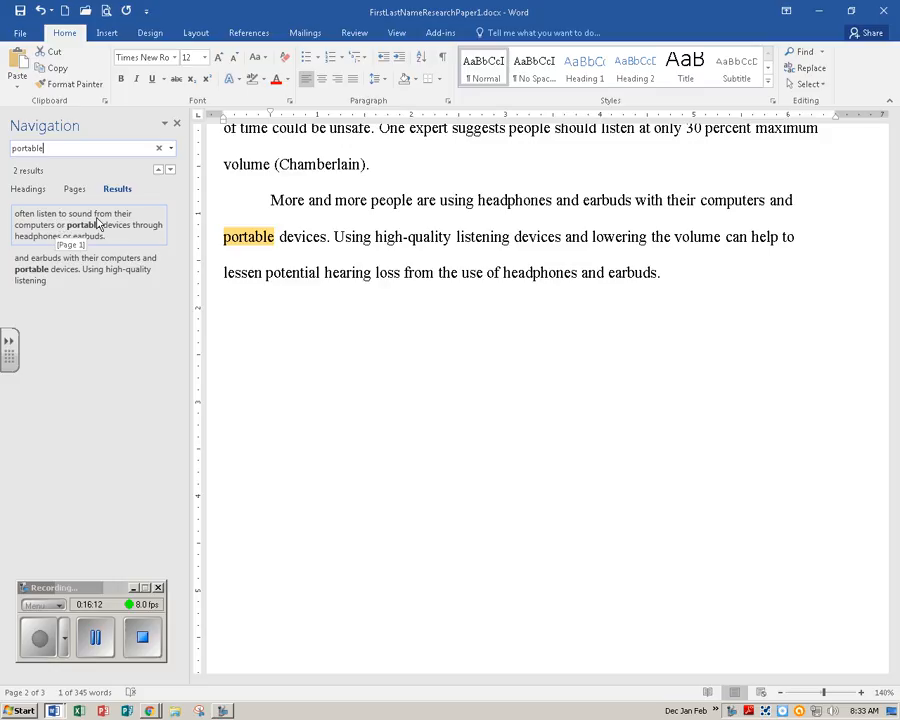
left_click(55, 222)
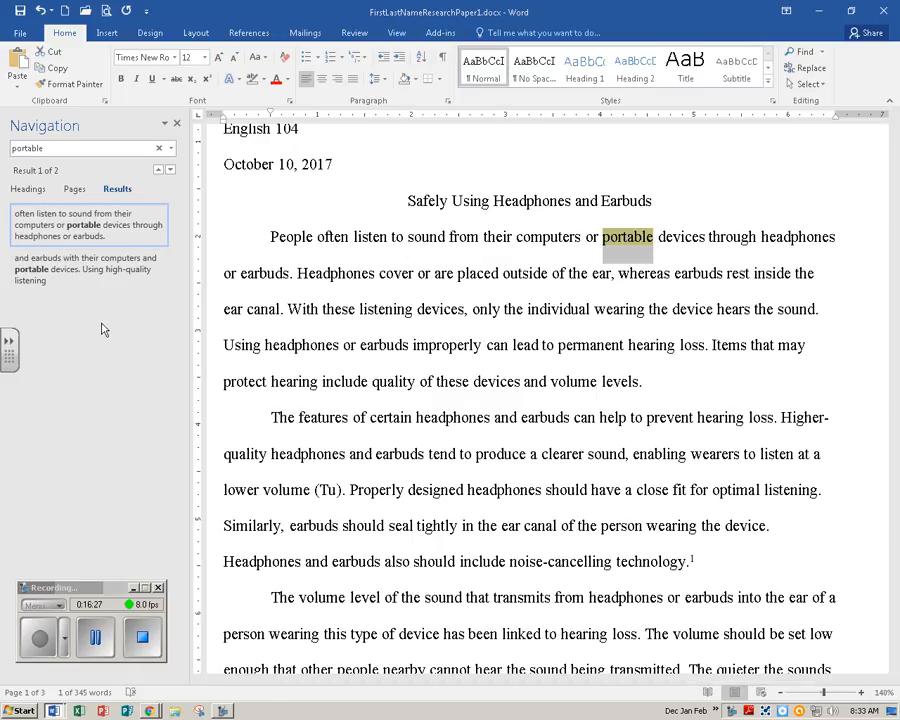
left_click(87, 281)
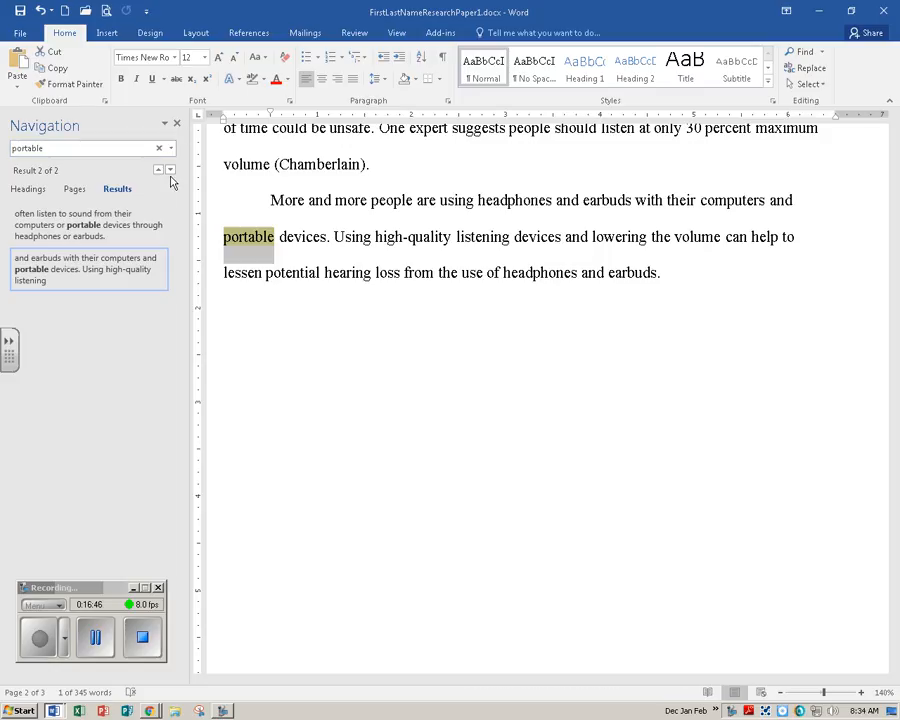
left_click(177, 123)
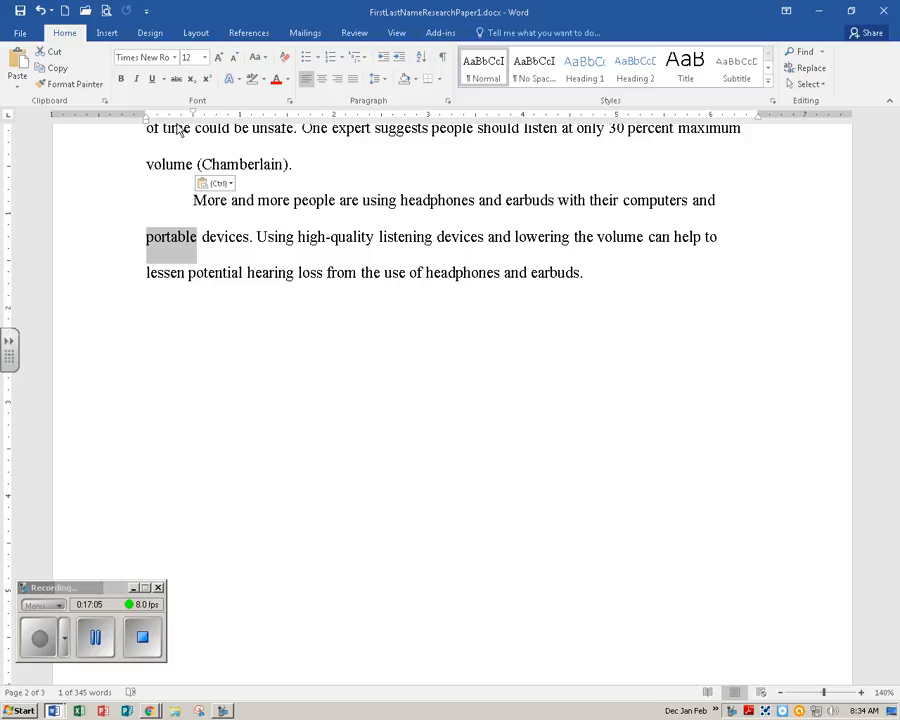
Replace all occurrences of "portable" with "mobile" throughout the whole document, including the part before the current selection
left_click(811, 70)
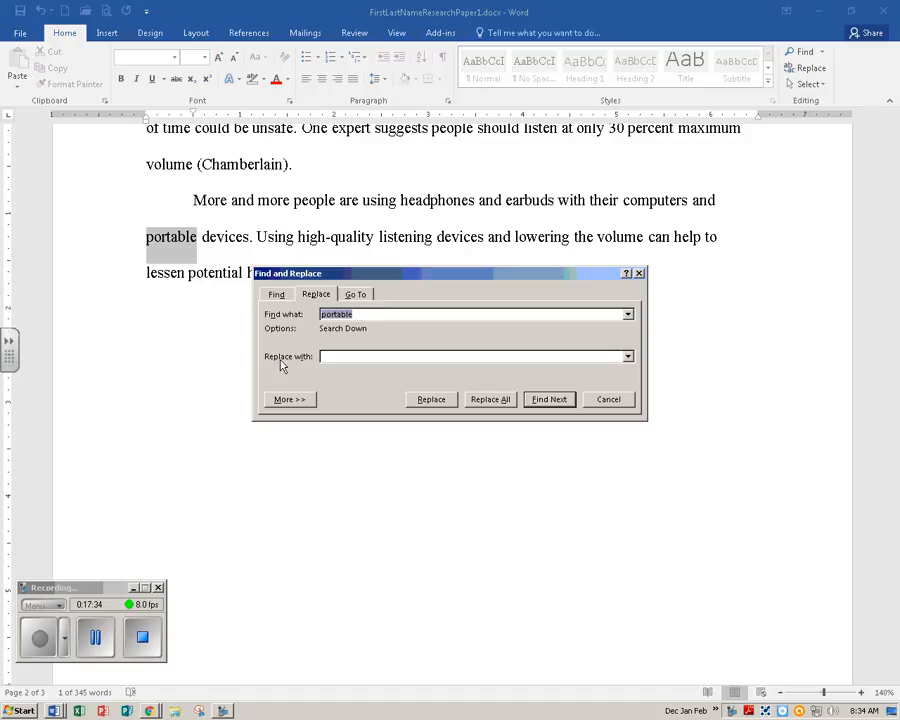
left_click(333, 356)
type("mobile")
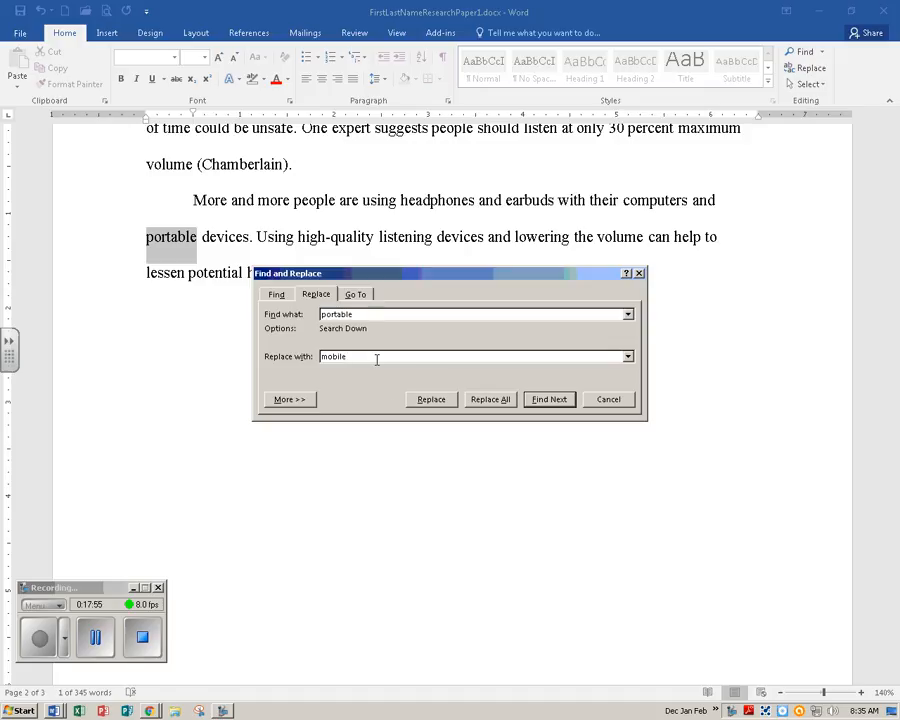
left_click(497, 403)
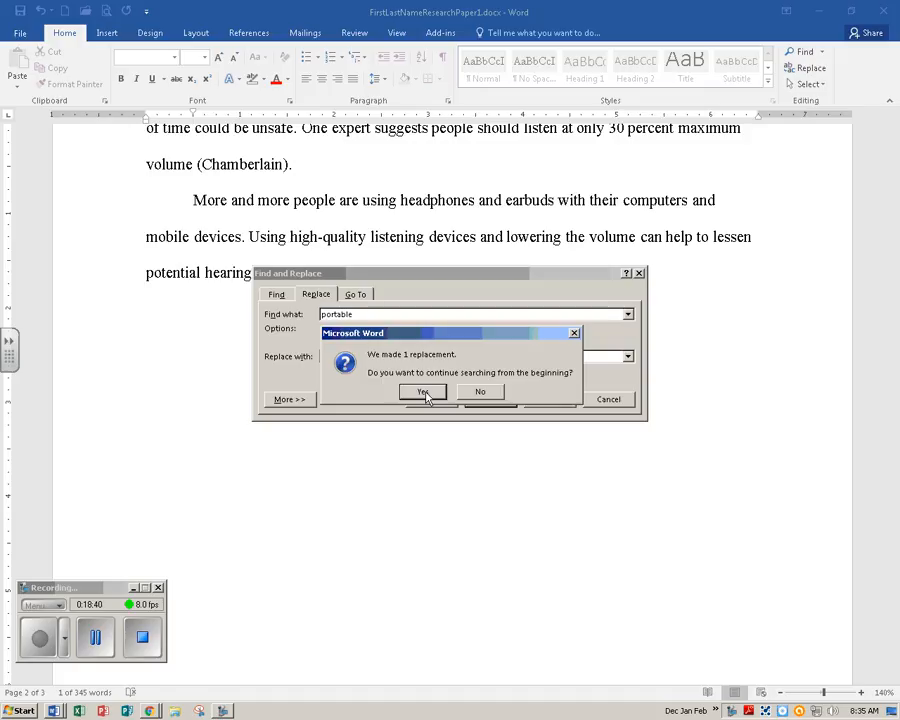
left_click(423, 392)
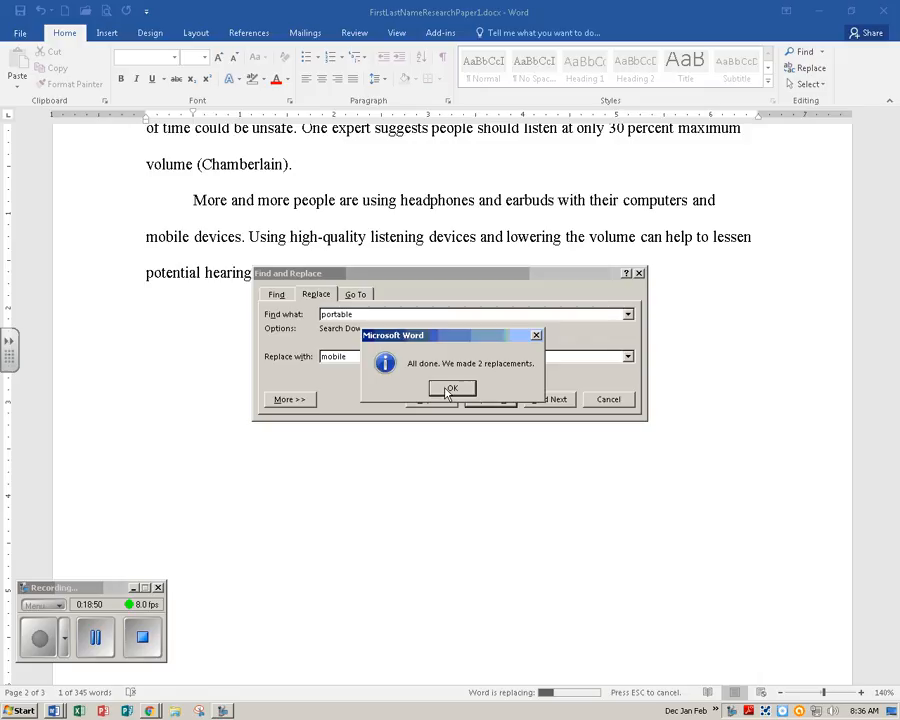
left_click(452, 390)
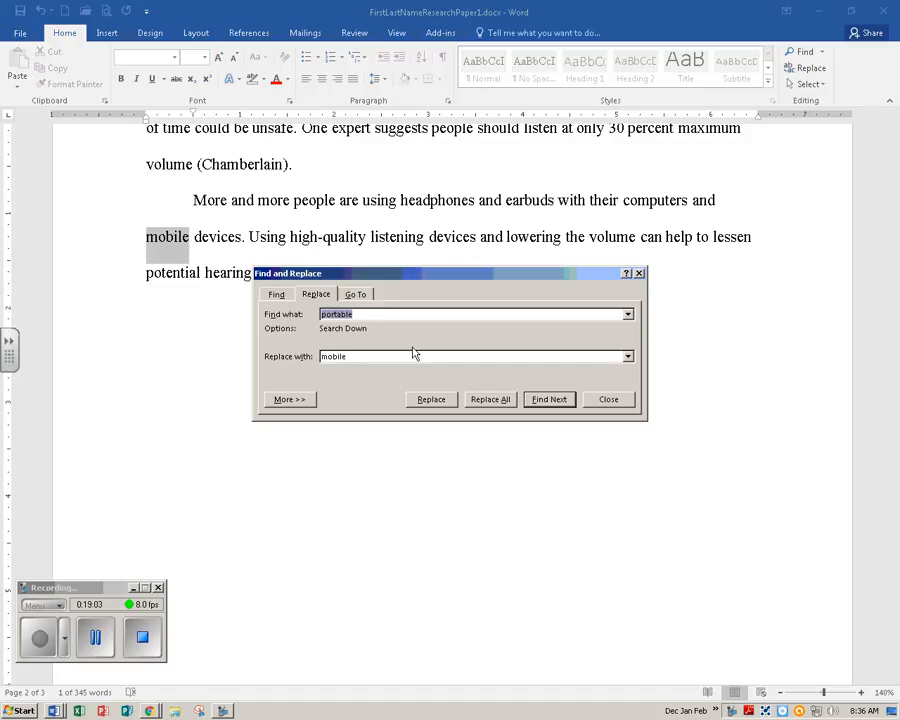
left_click(610, 400)
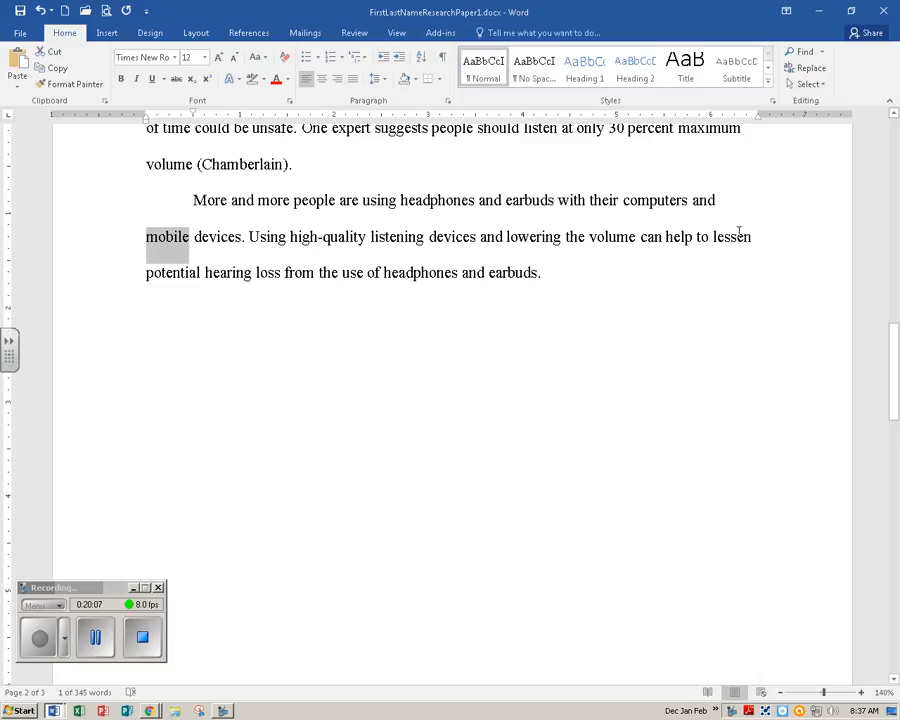
Replace "lessen" in the last paragraph with its synonym "minimize" and save the document
left_click(740, 236)
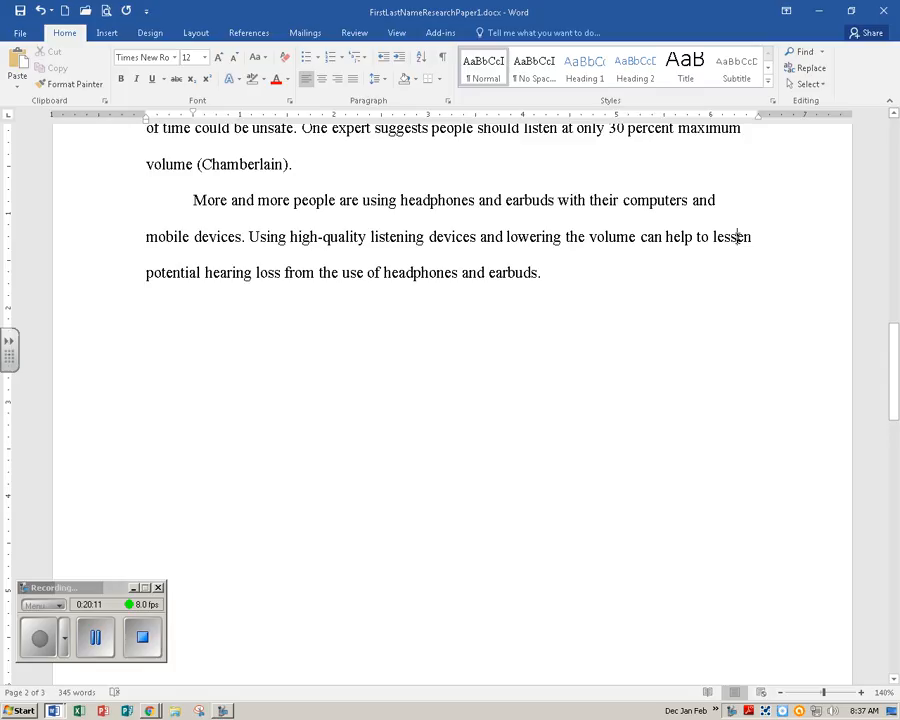
right_click(738, 237)
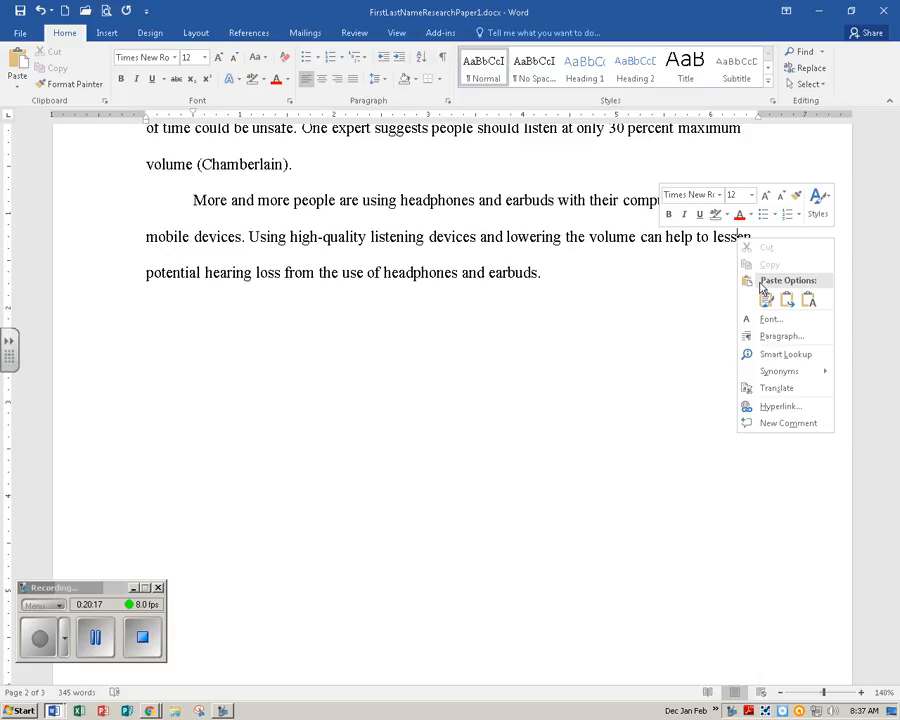
mouse_move(776, 375)
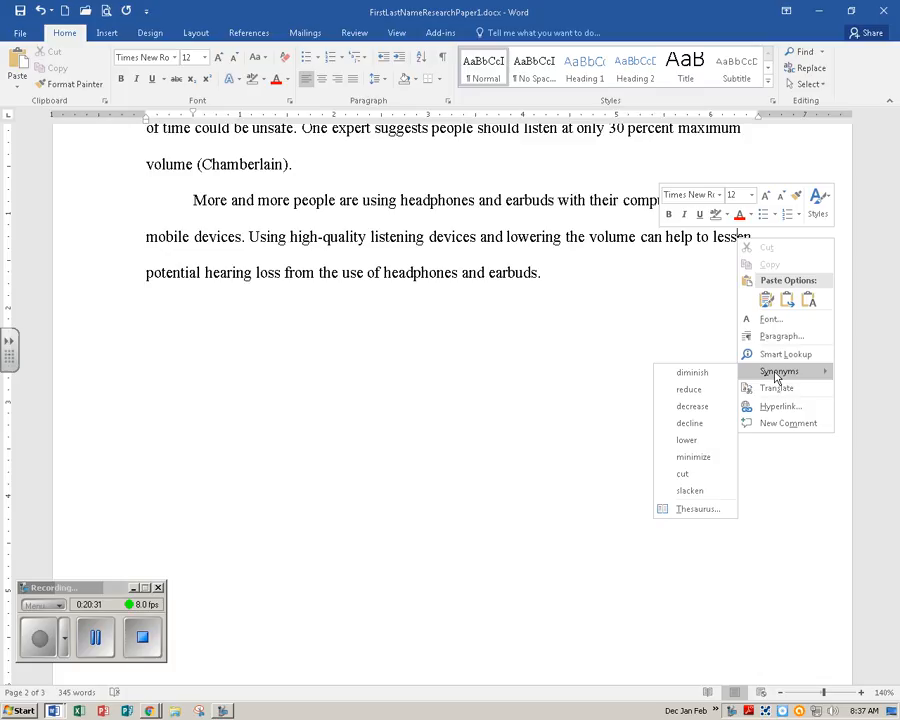
left_click(693, 457)
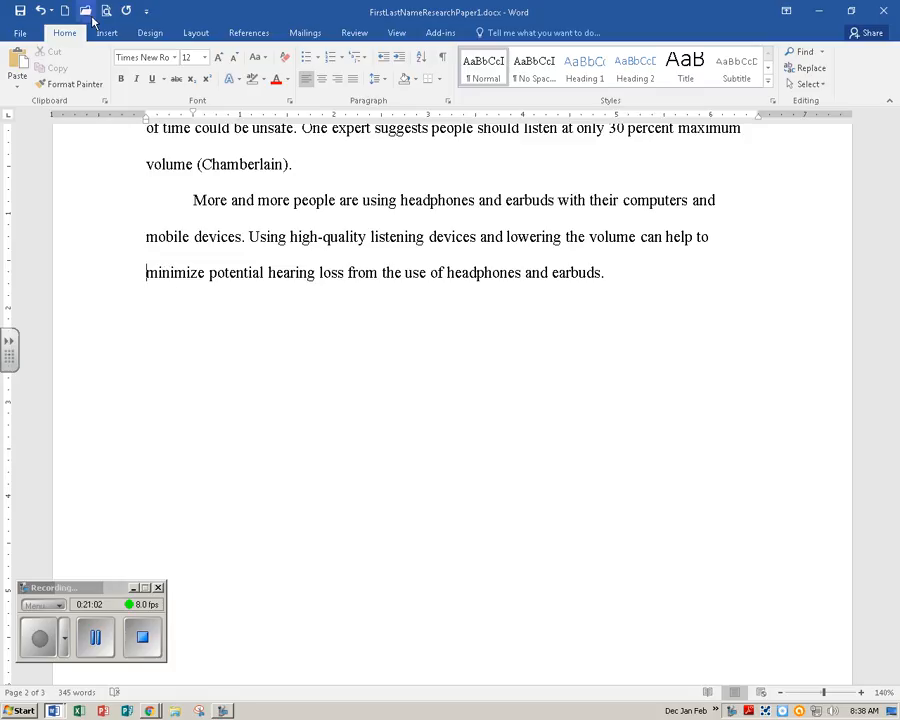
left_click(20, 11)
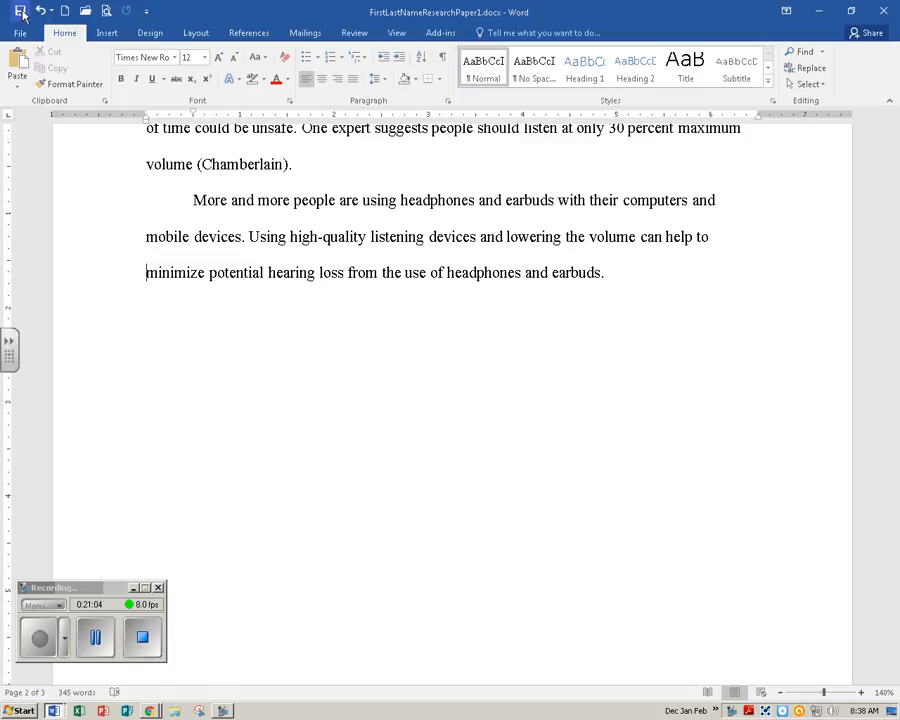
left_click(39, 651)
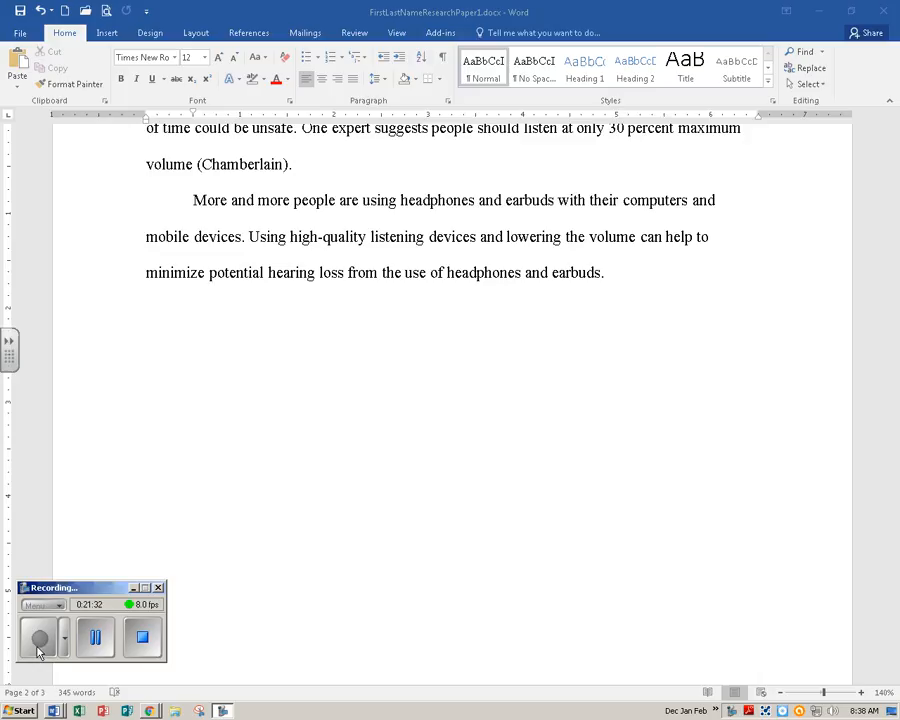
left_click(486, 310)
key("ctrl+Home")
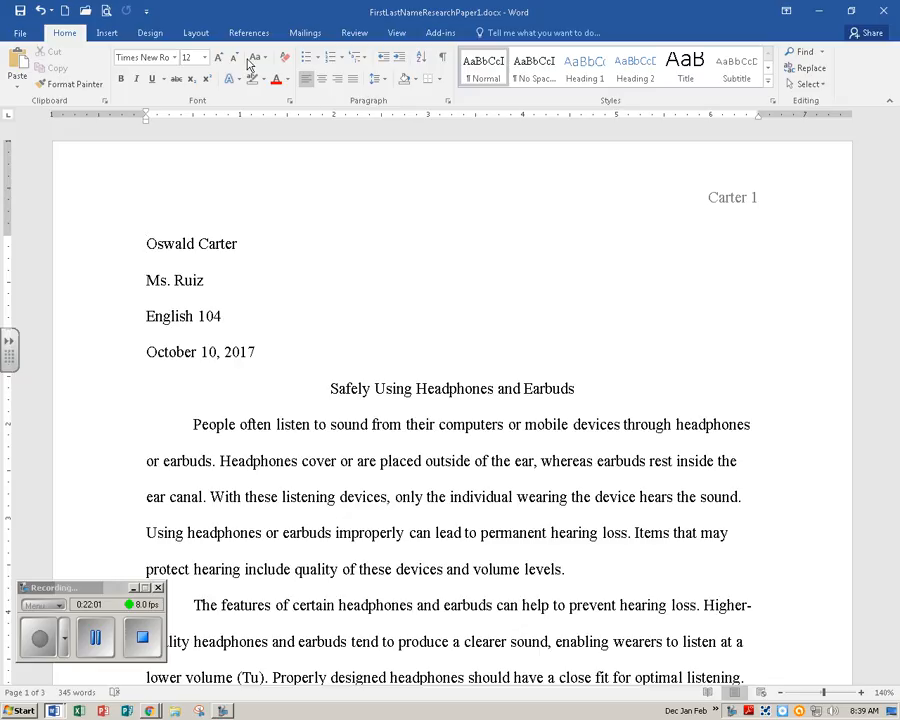
left_click(355, 33)
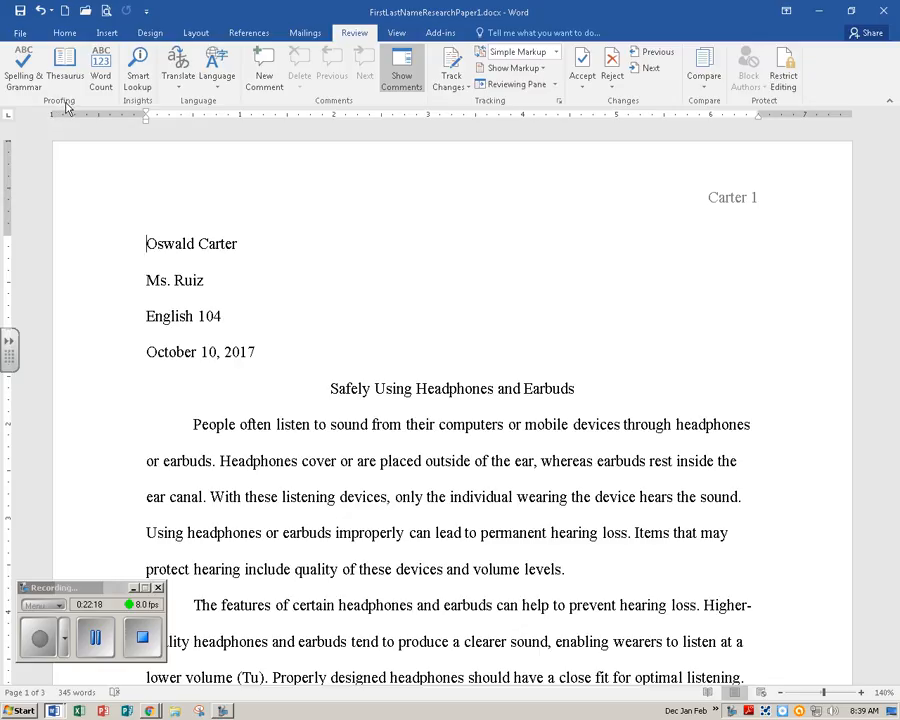
left_click(24, 62)
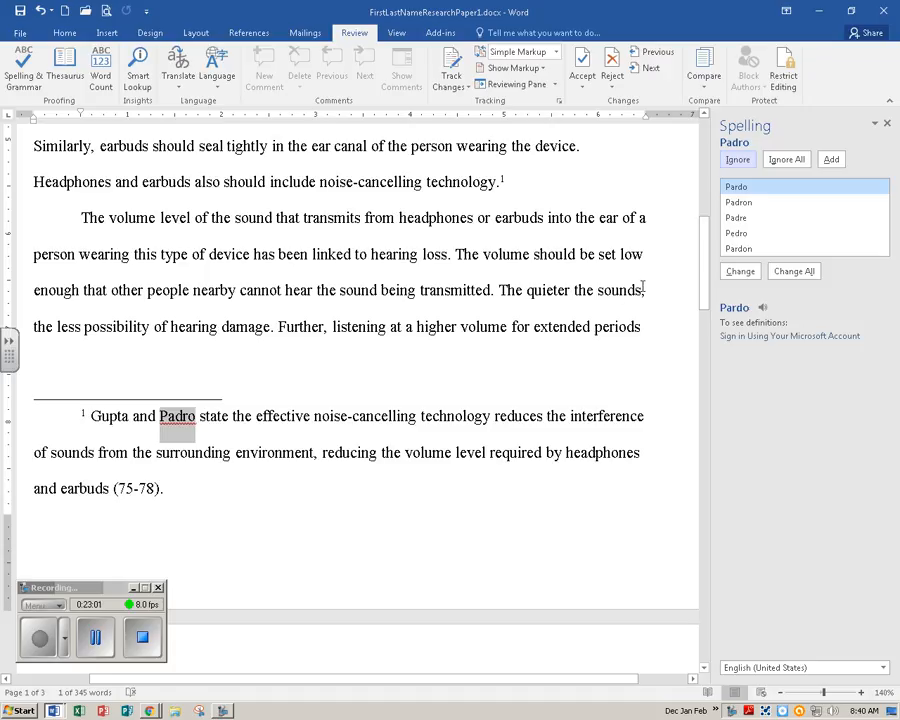
left_click(886, 123)
Introduce a deliberate misspelling in the first body paragraph by changing "sound" to "sould" at the end of its third sentence
scroll(699, 297, "up", 6)
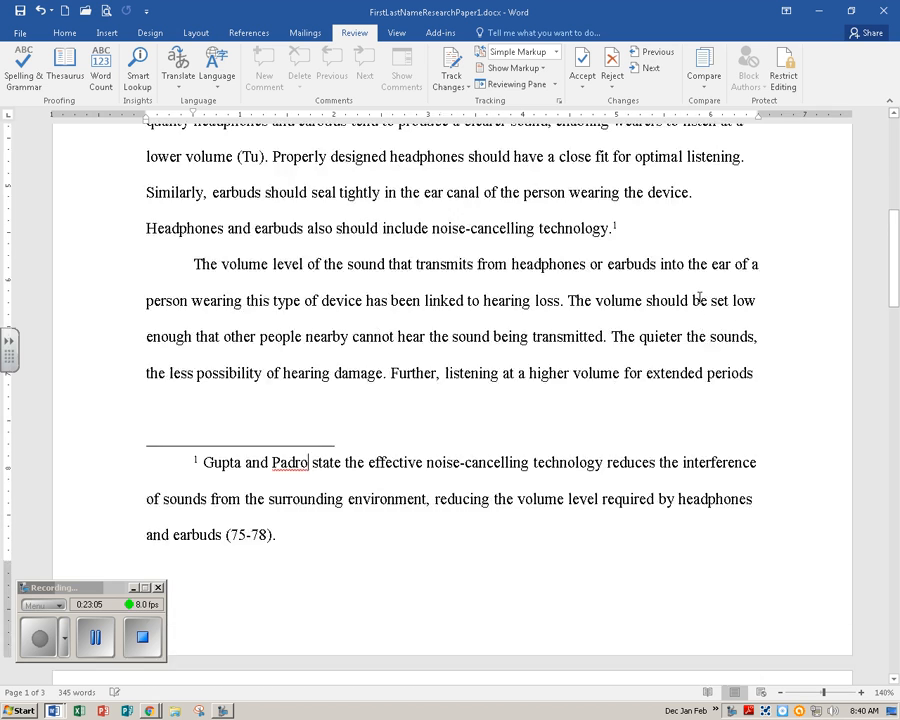
scroll(699, 297, "down", 3)
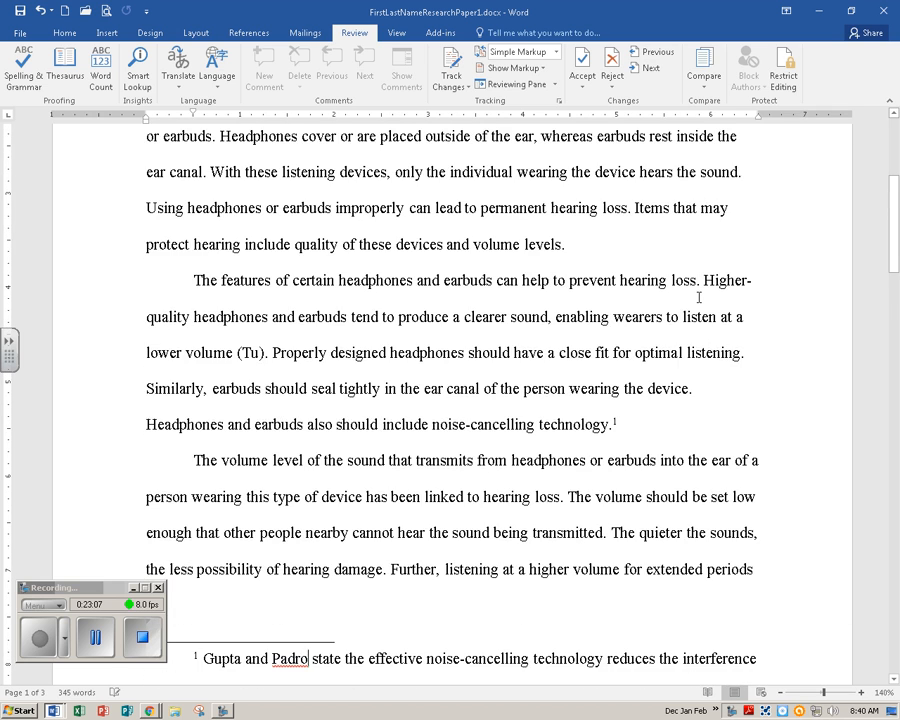
scroll(721, 207, "up", 1)
scroll(711, 182, "up", 2)
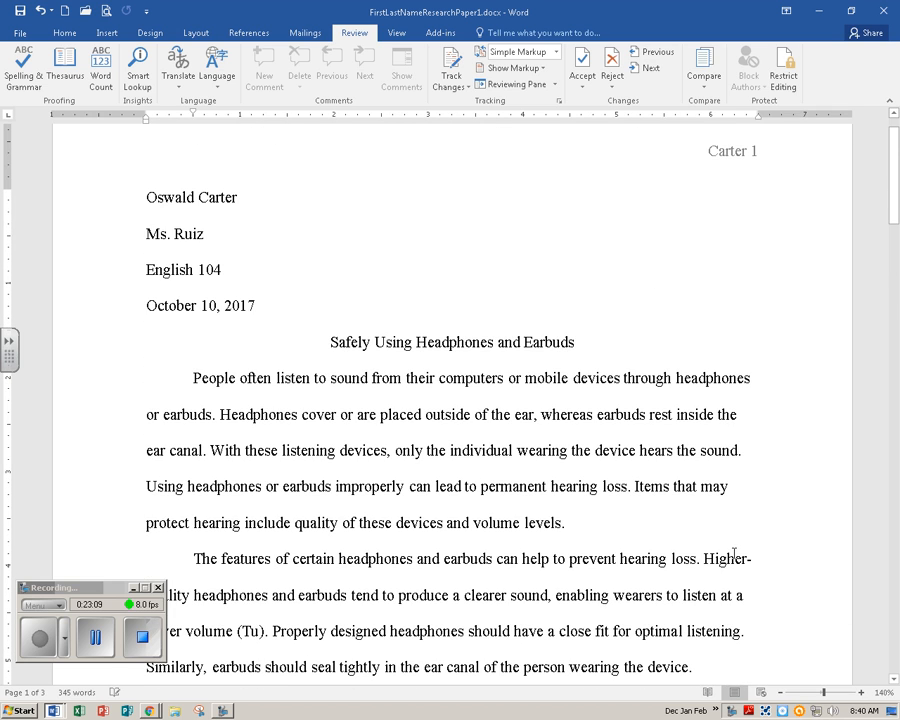
double_click(713, 450)
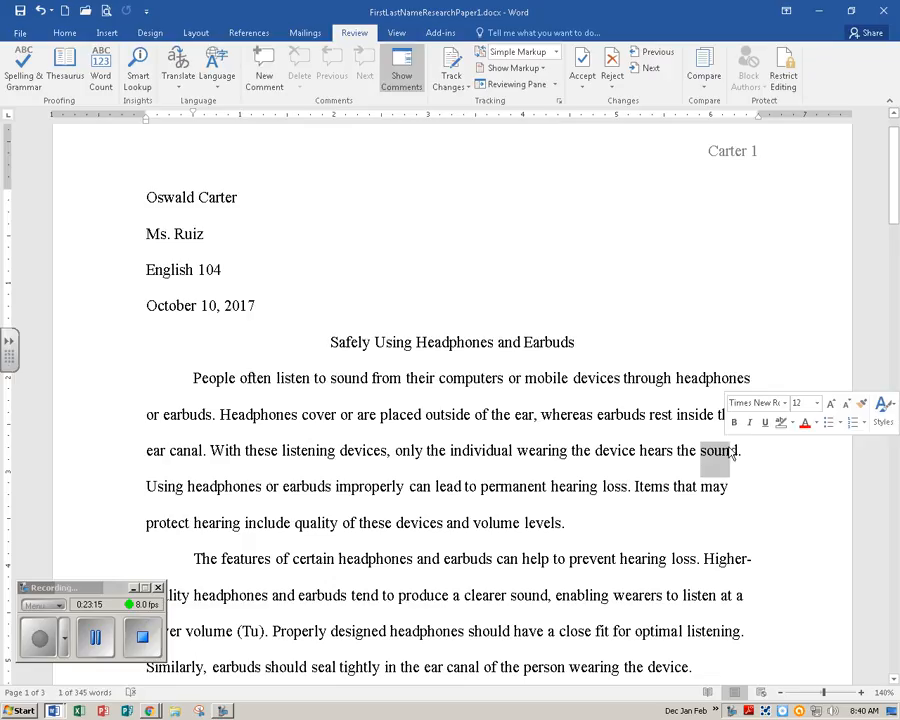
left_click(733, 451)
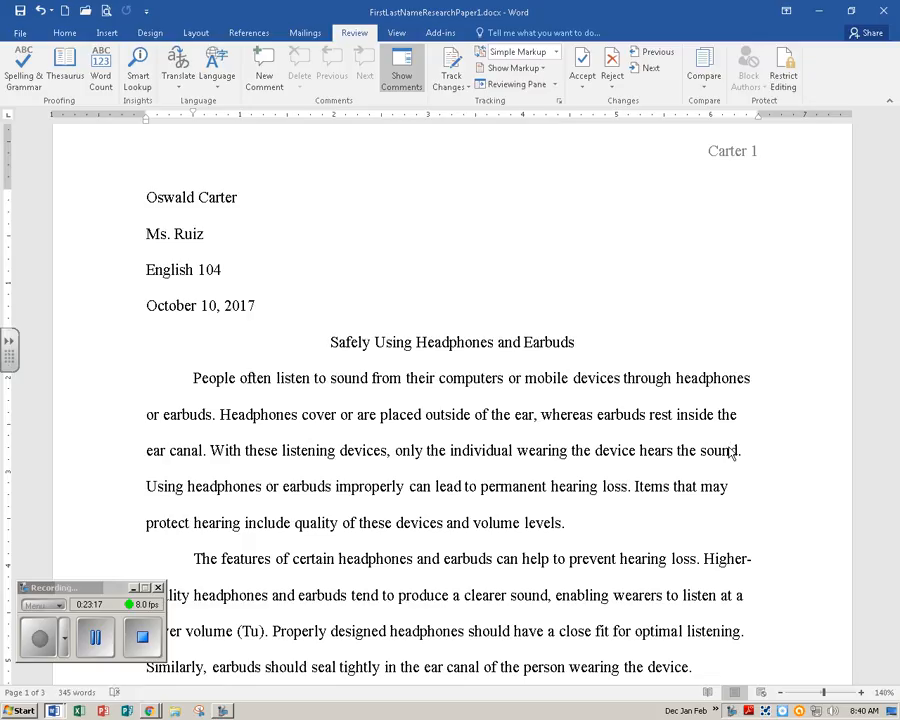
key("BackSpace")
type("l")
Run the spelling and grammar check, correct "sould" to "sound", and ignore all instances of the surname flagged in the footnote
left_click(16, 82)
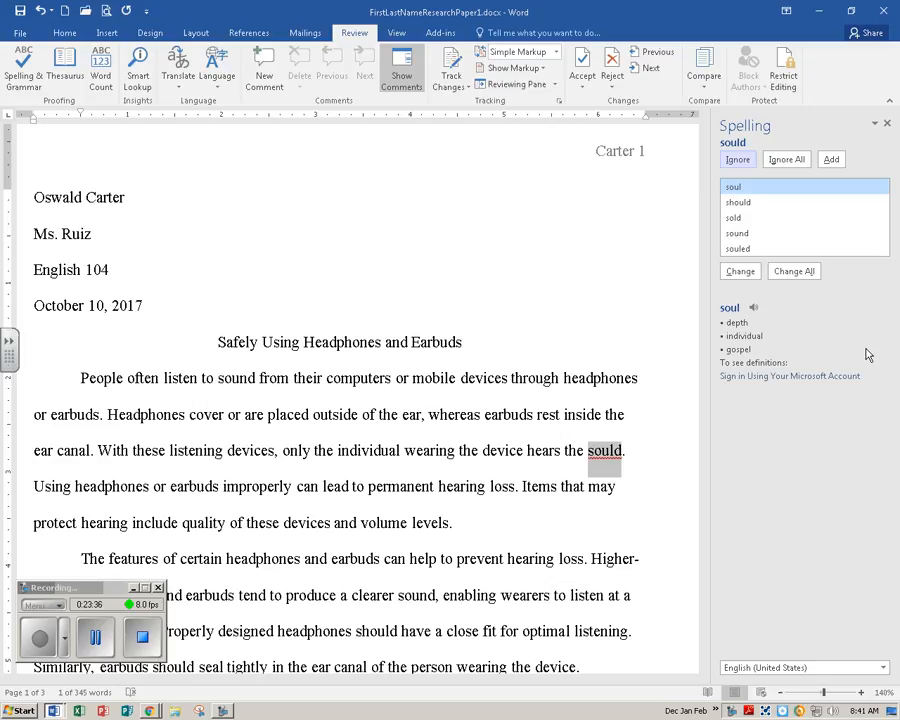
left_click(741, 235)
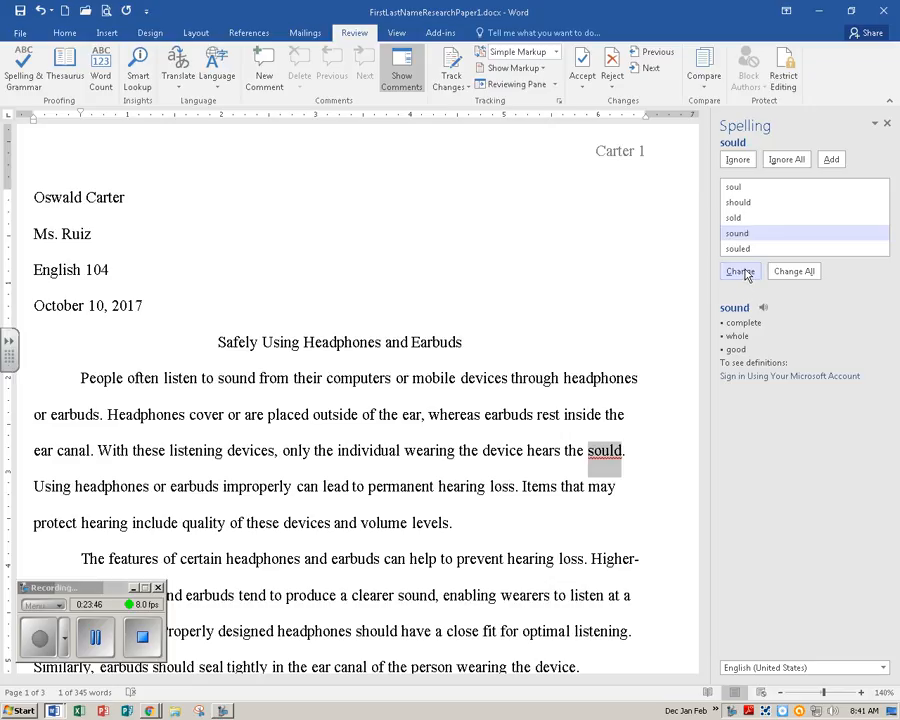
left_click(740, 271)
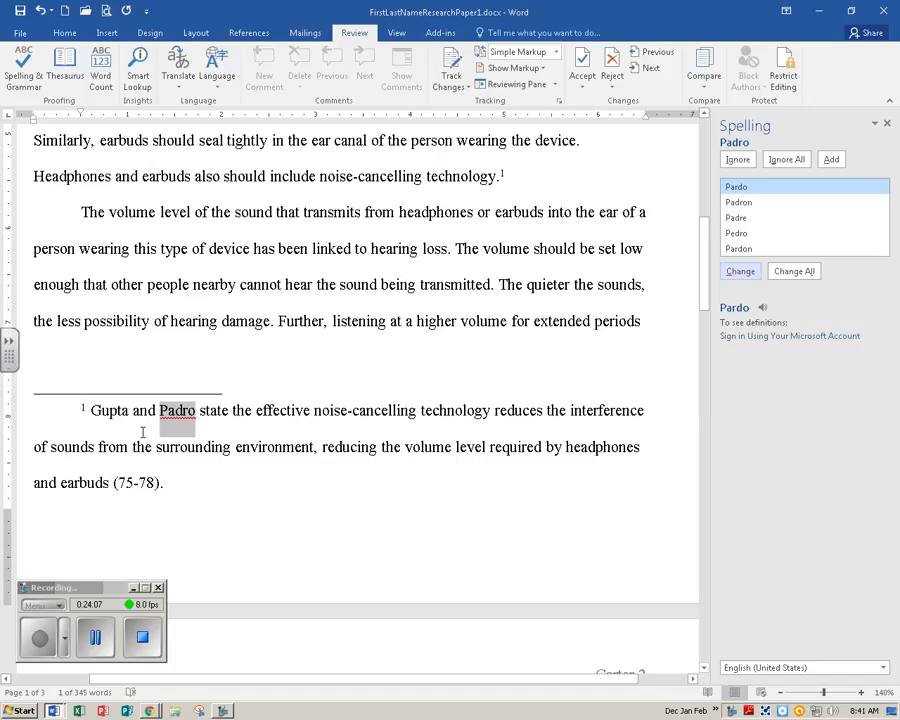
left_click(793, 163)
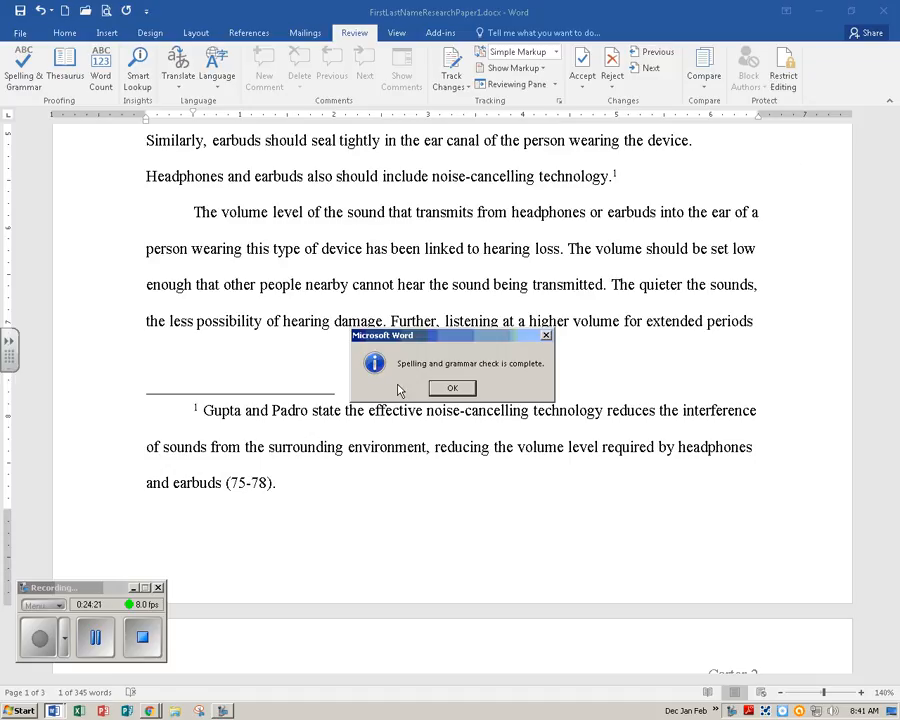
left_click(455, 389)
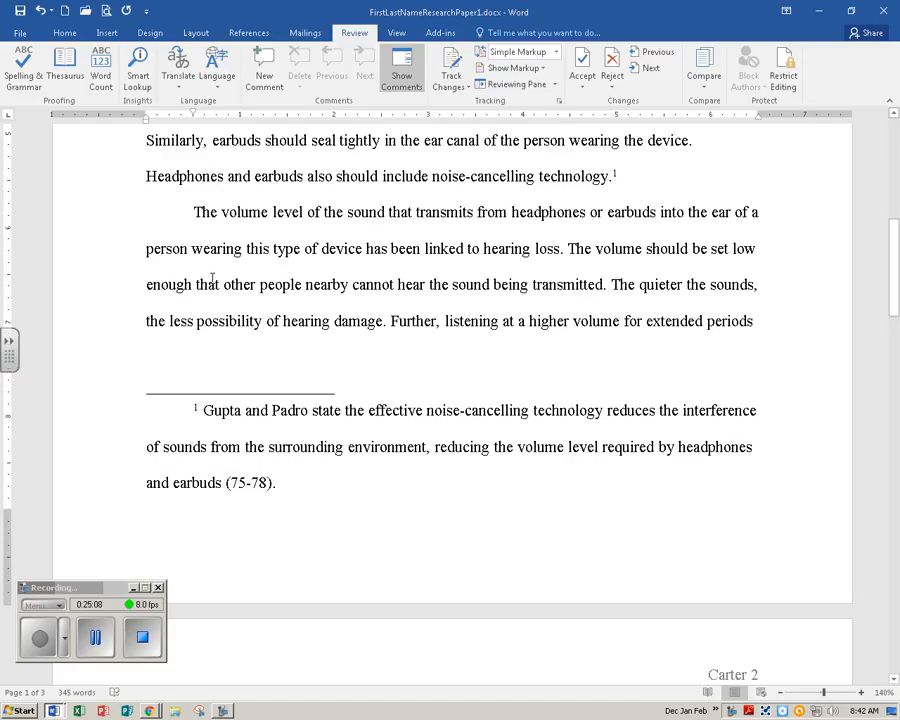
Run Smart Lookup on the word "Headphones" before the footnote reference and examine the Wikipedia, image and web results
double_click(183, 177)
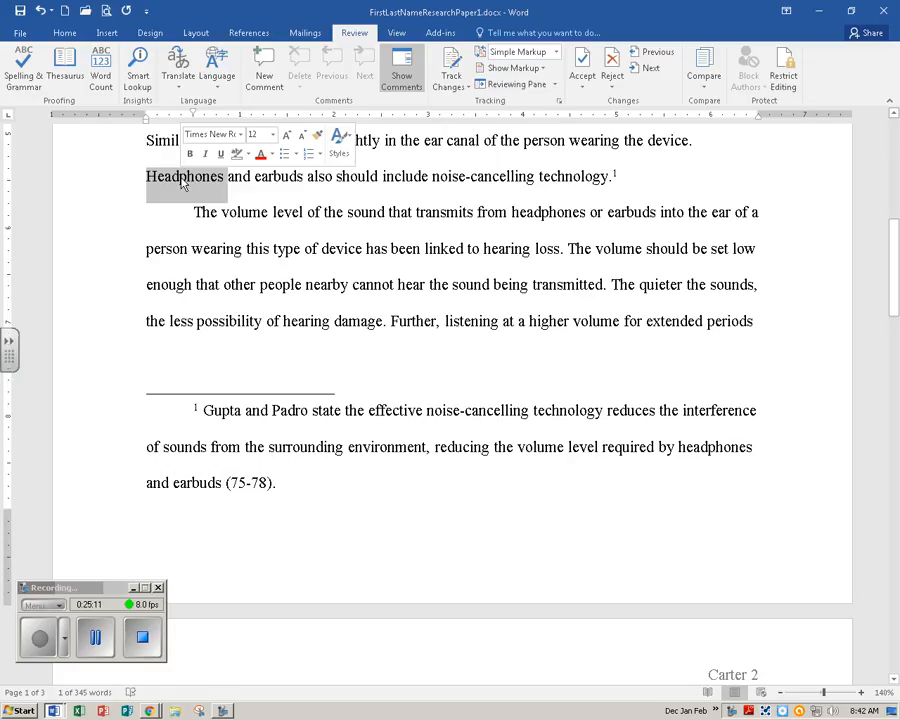
left_click(172, 180)
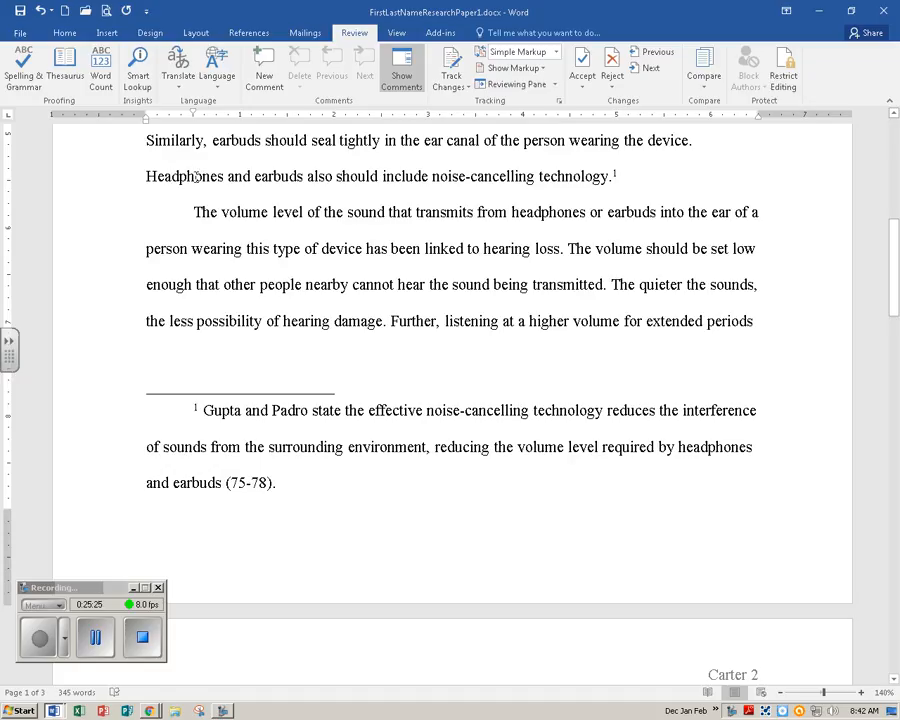
left_click(153, 177)
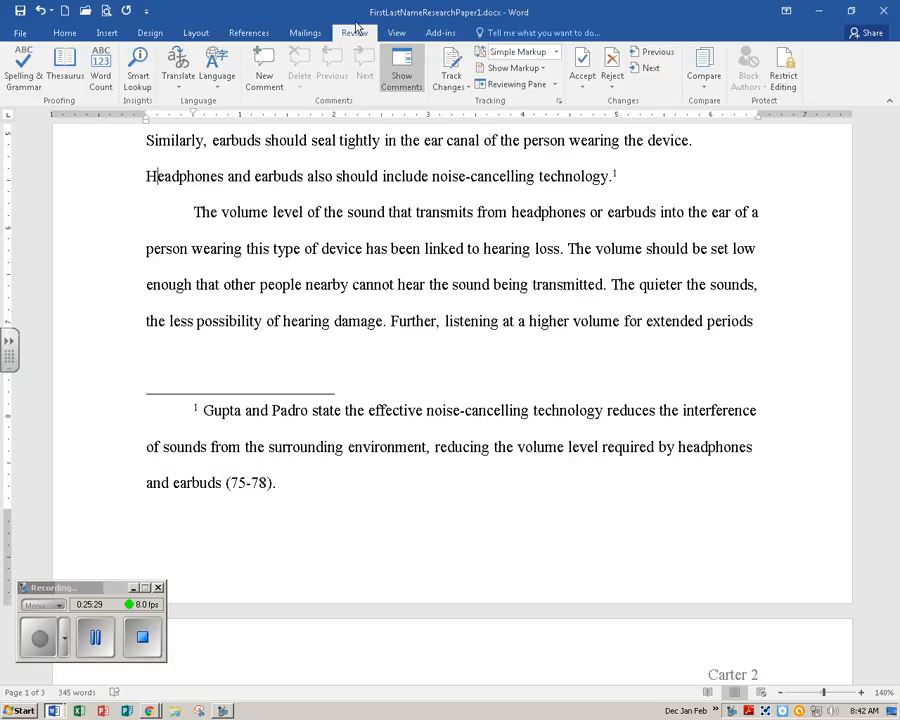
left_click(140, 67)
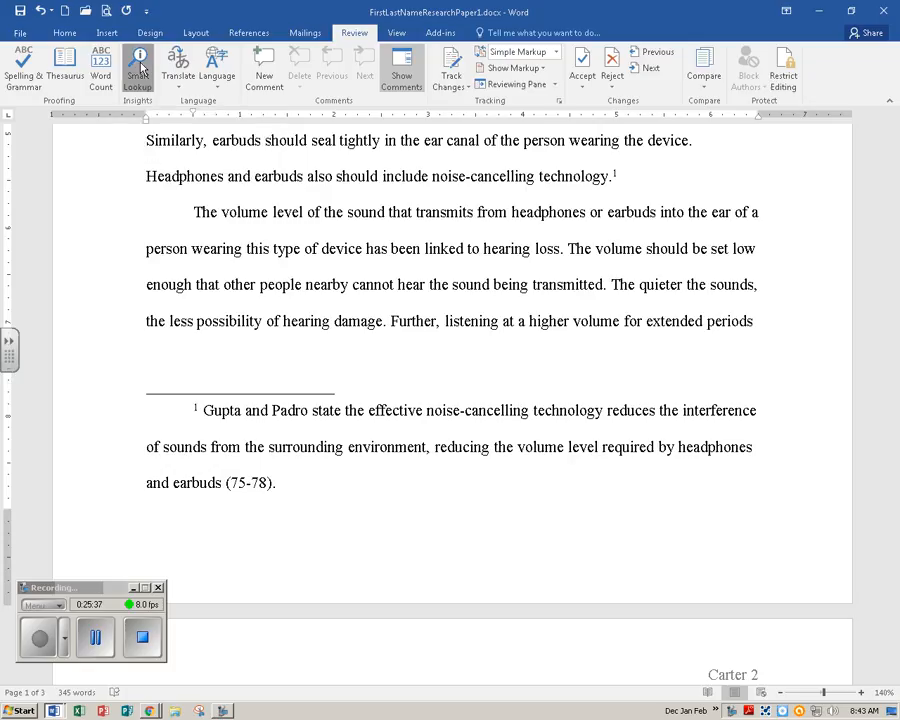
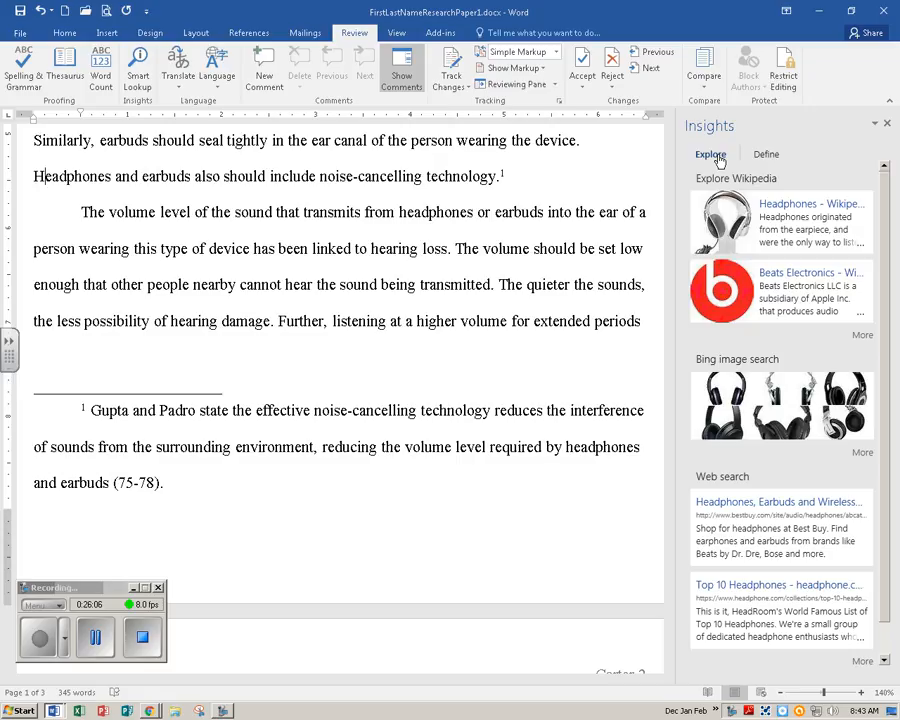
scroll(558, 288, "down", 2)
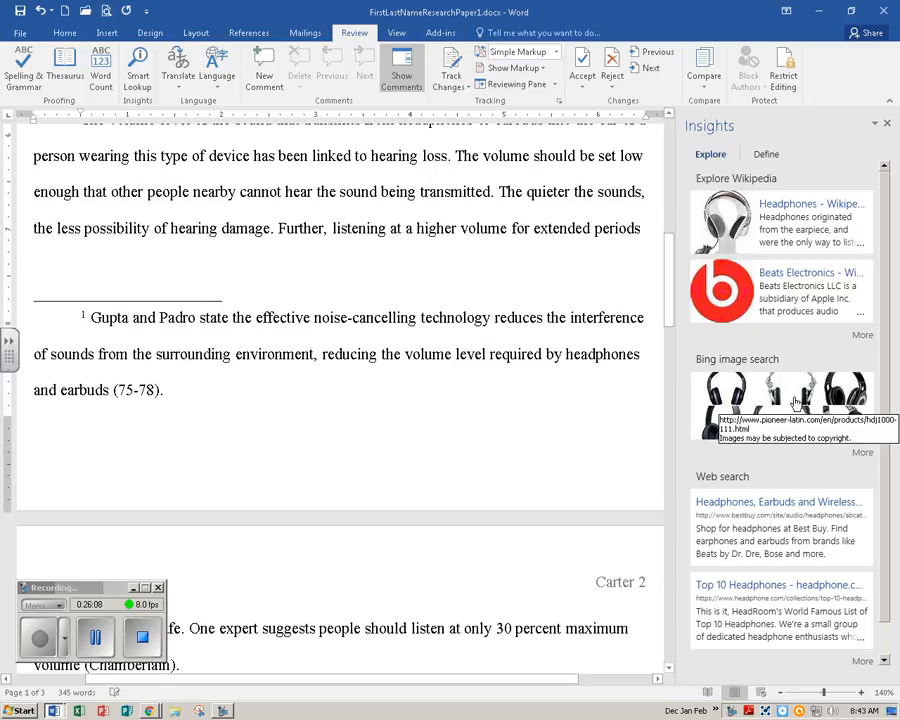
scroll(793, 407, "up", 2)
scroll(881, 326, "down", 2)
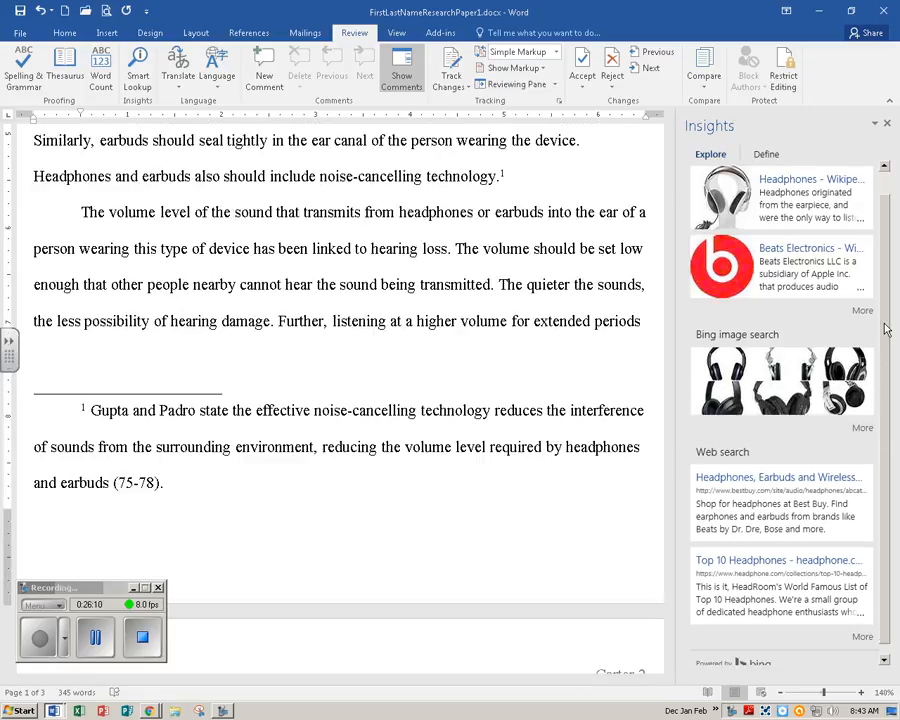
scroll(881, 300, "up", 2)
scroll(875, 298, "down", 1)
scroll(873, 320, "down", 1)
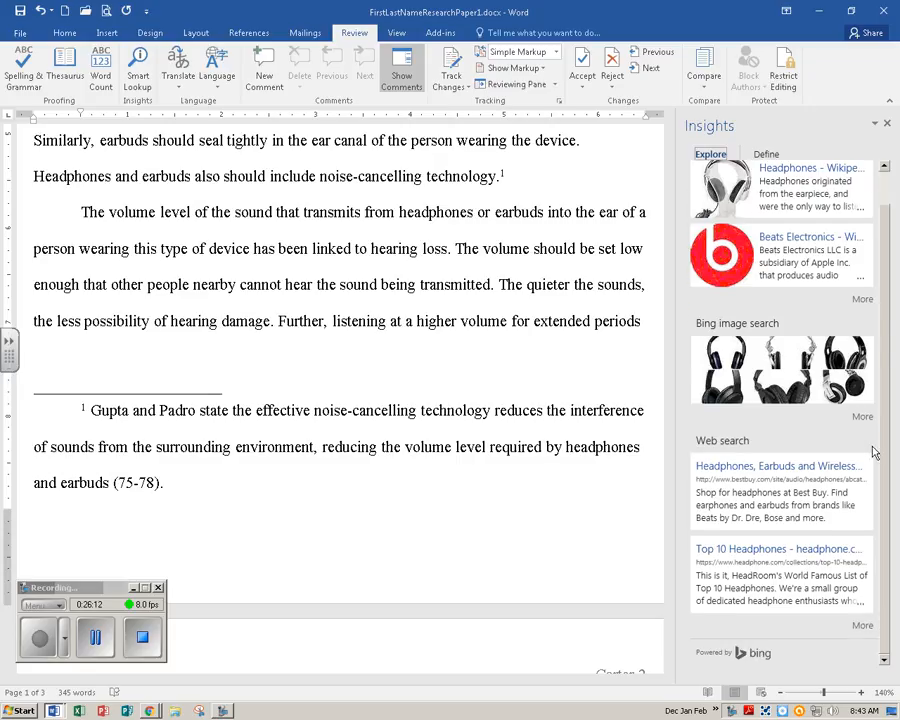
scroll(865, 380, "up", 2)
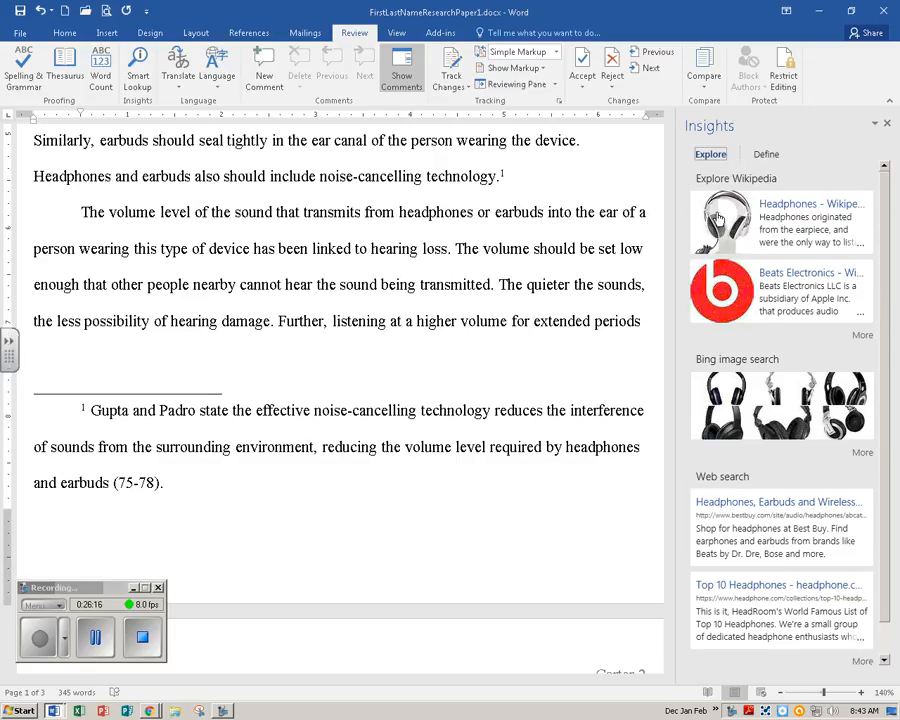
View the dictionary definition of "Headphones" and the expanded list of Wikipedia results, and close the Insights pane
left_click(770, 158)
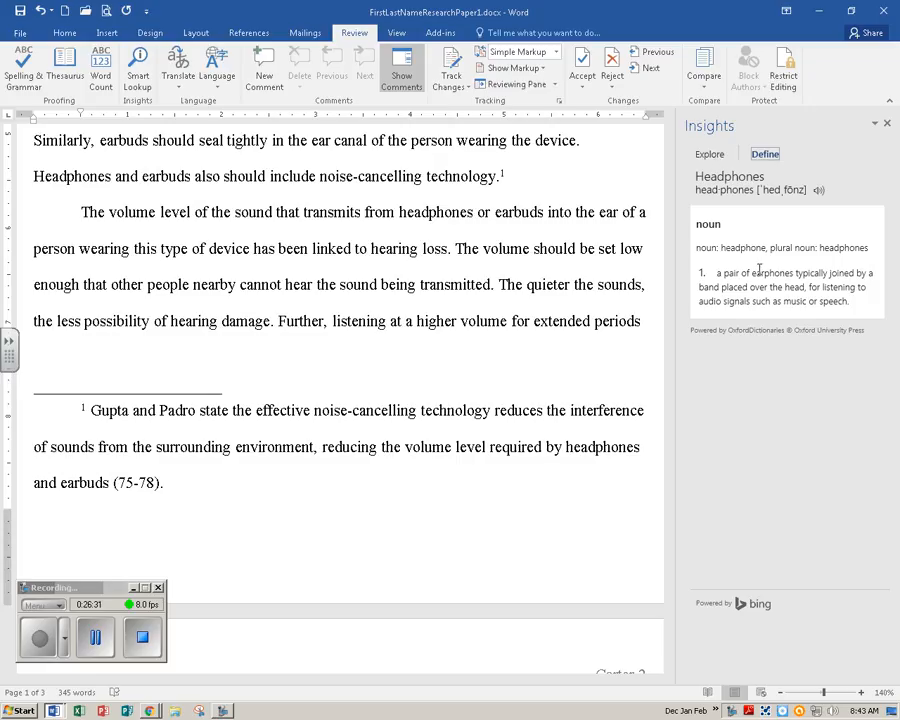
left_click(710, 155)
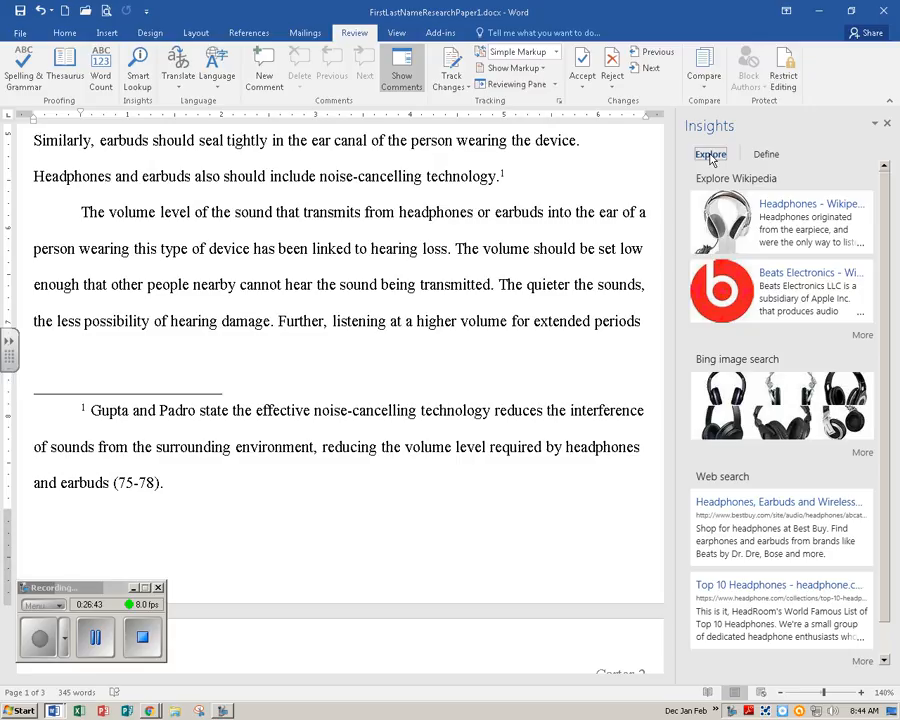
left_click(864, 339)
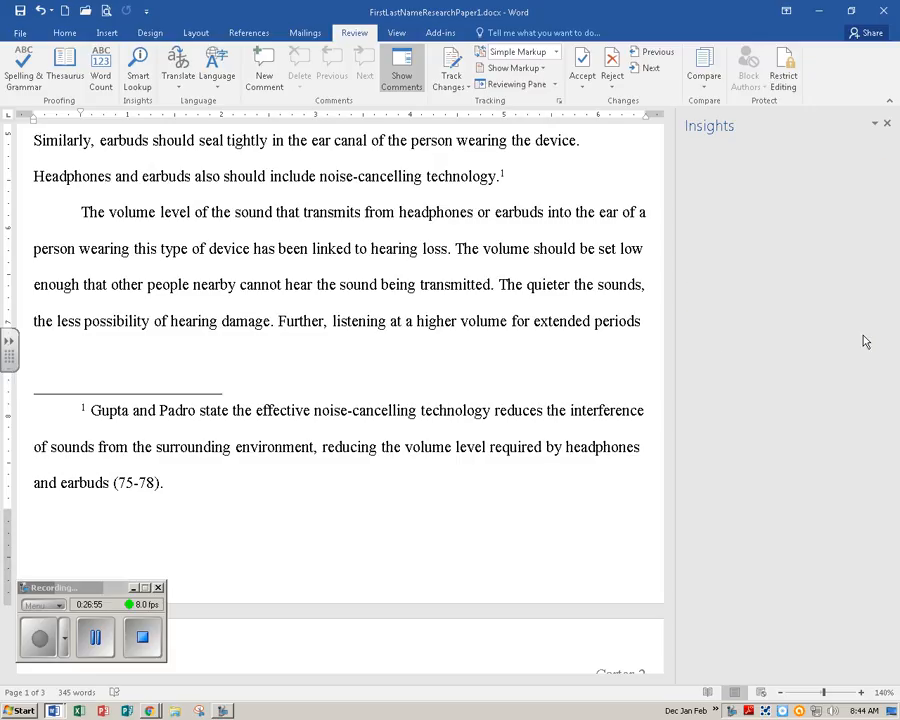
scroll(868, 370, "down", 1)
scroll(868, 370, "down", 10)
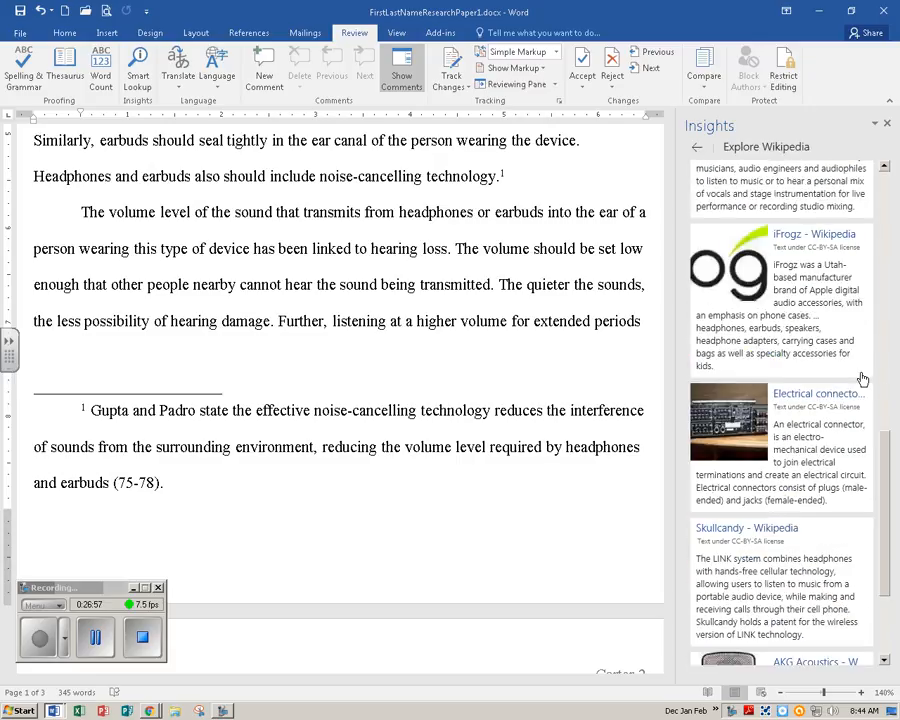
scroll(851, 381, "up", 10)
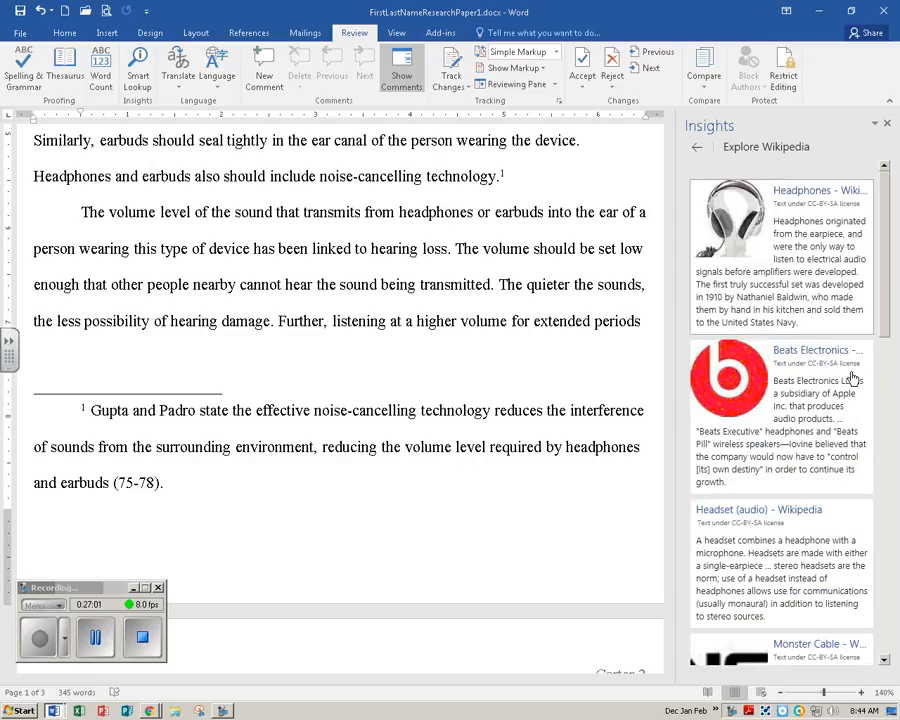
left_click(697, 148)
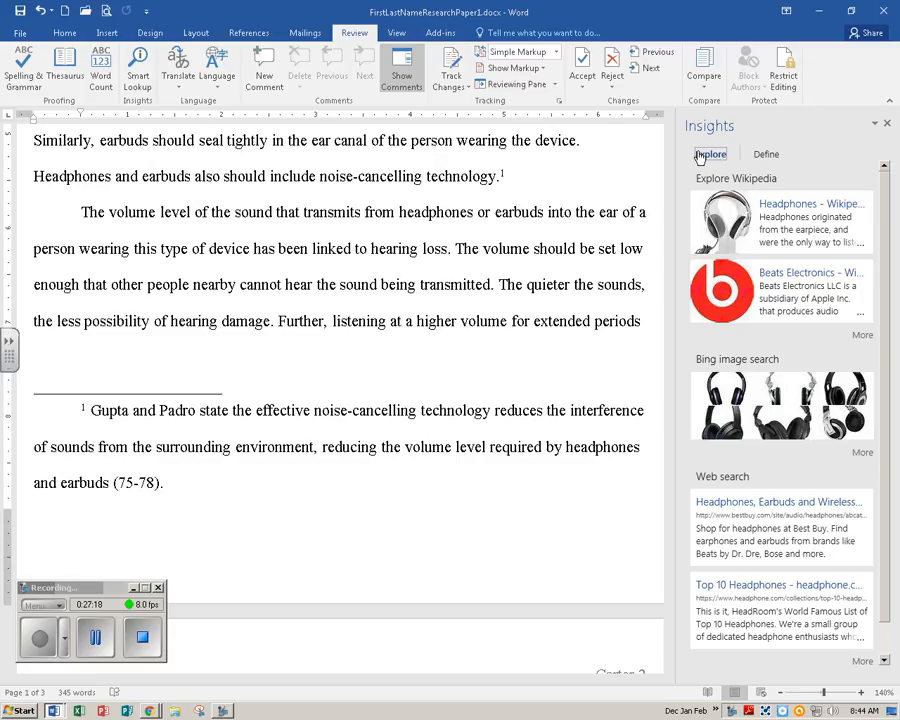
left_click(888, 124)
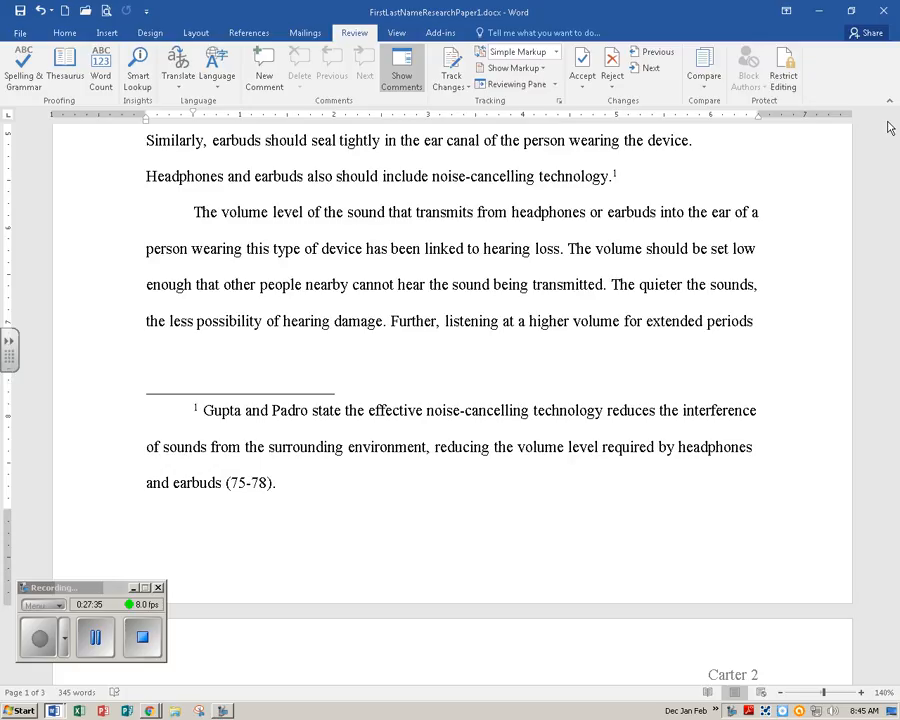
Show the paragraph marks and other hidden formatting symbols in the document, and hide them again
left_click(64, 33)
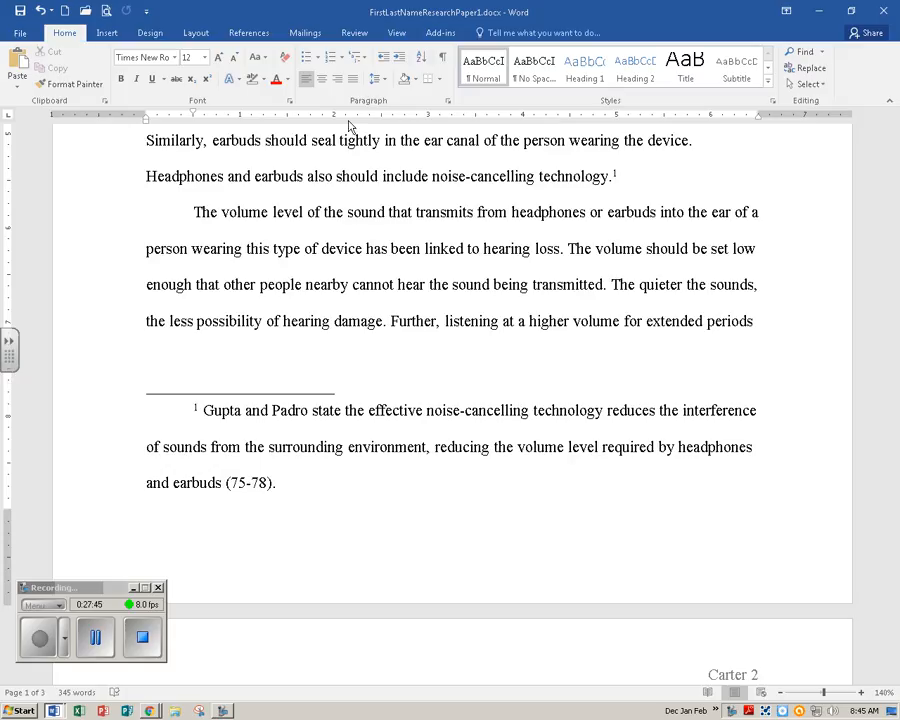
left_click(443, 59)
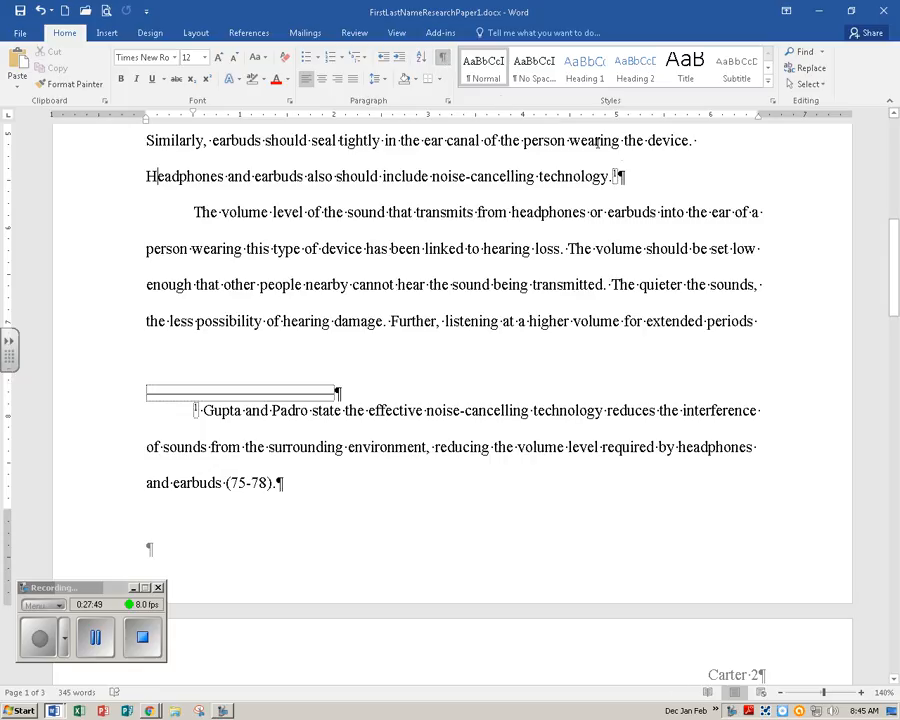
left_click(443, 60)
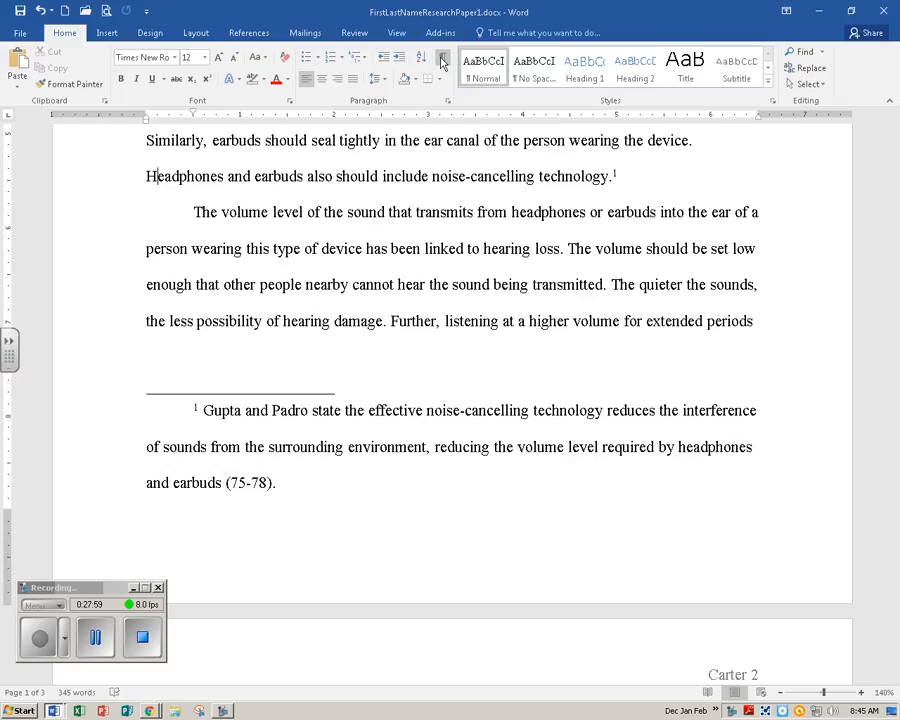
Hide the rulers around the document
left_click(397, 32)
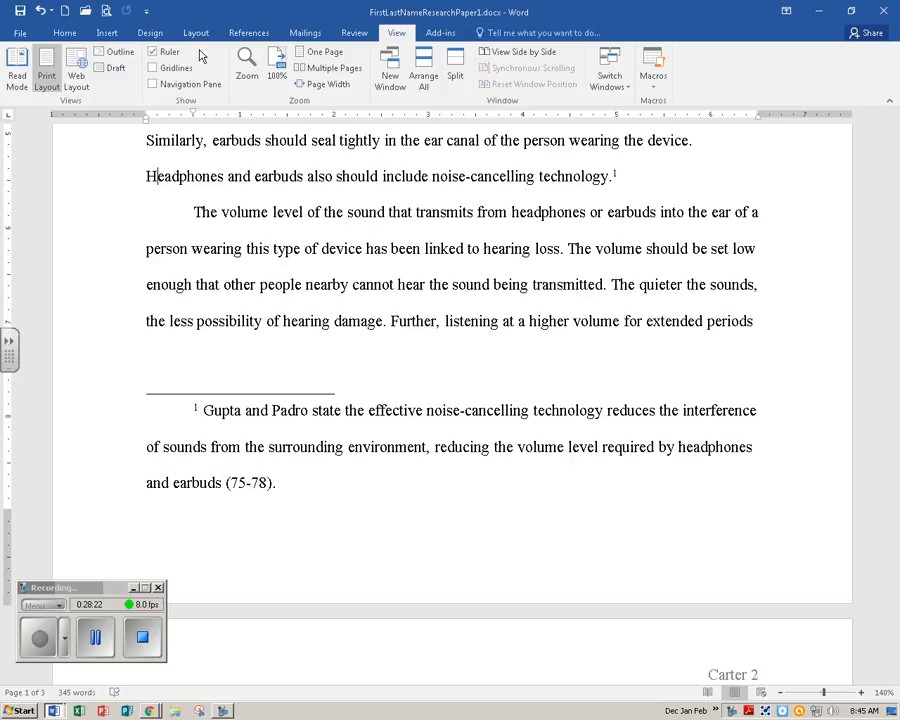
left_click(152, 54)
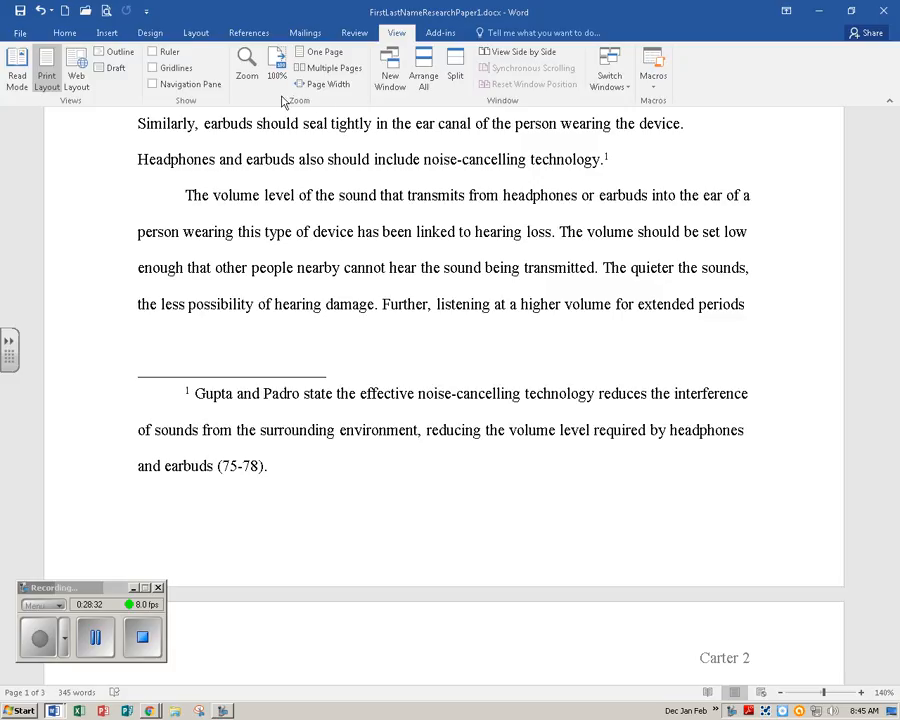
Display multiple pages at once to look over the whole paper, and set the zoom to page width
left_click(359, 72)
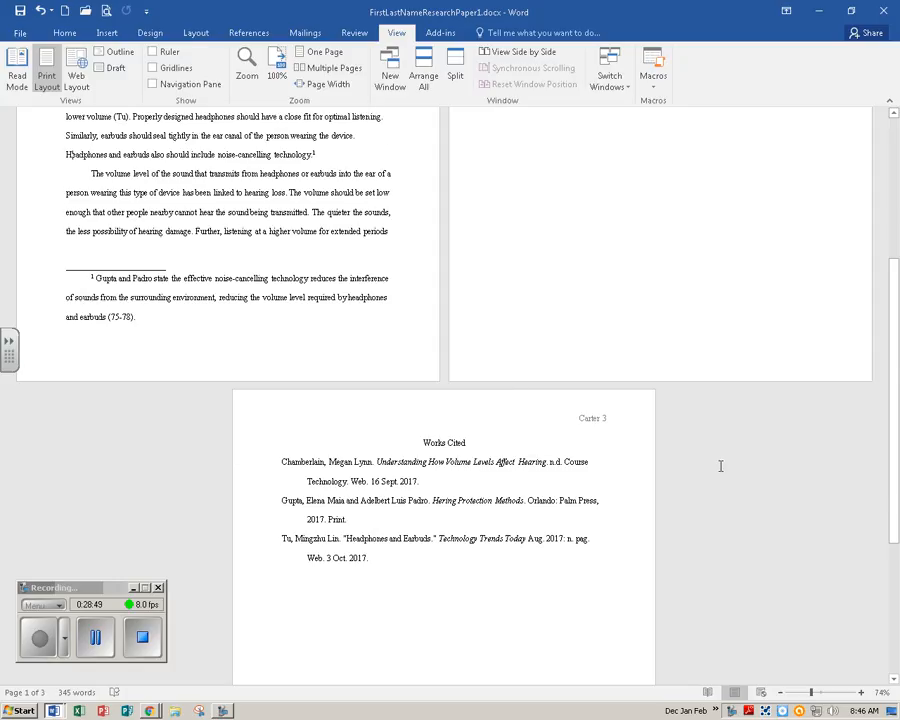
scroll(719, 462, "up", 5)
scroll(720, 465, "down", 5)
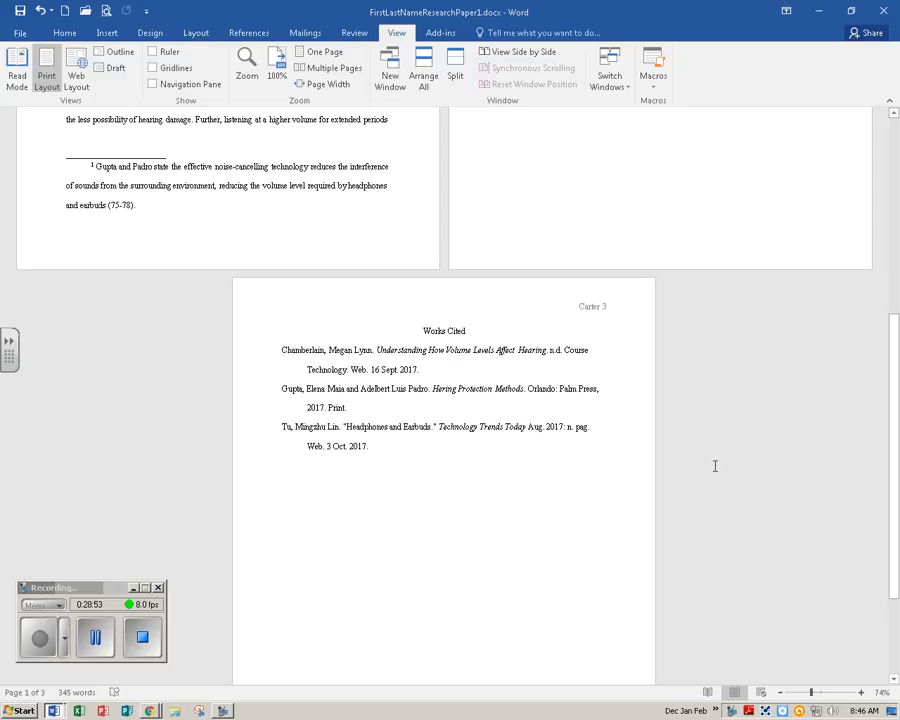
scroll(715, 466, "up", 5)
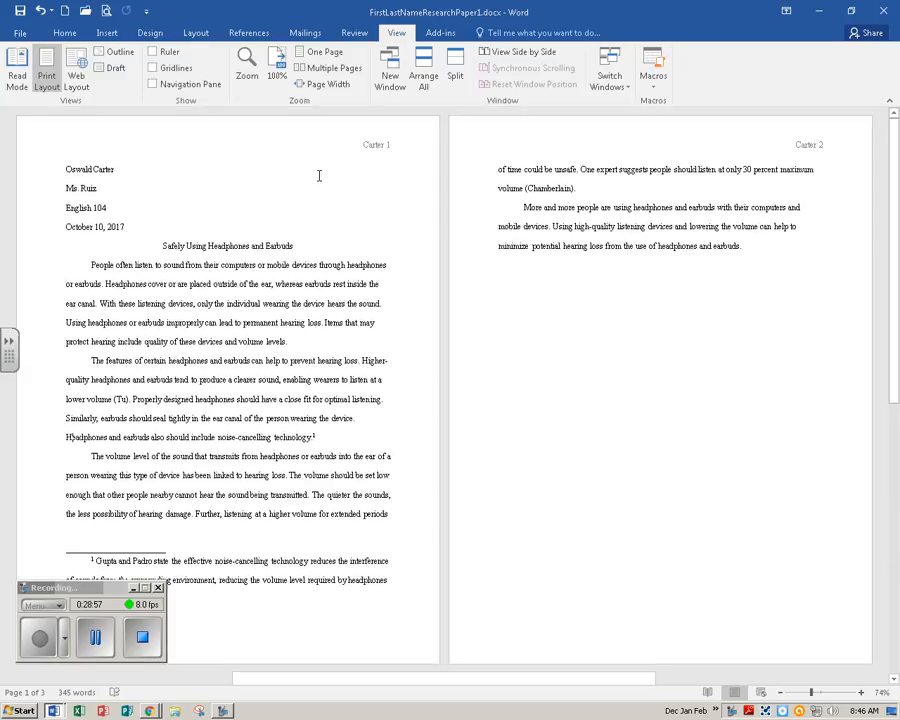
left_click(330, 85)
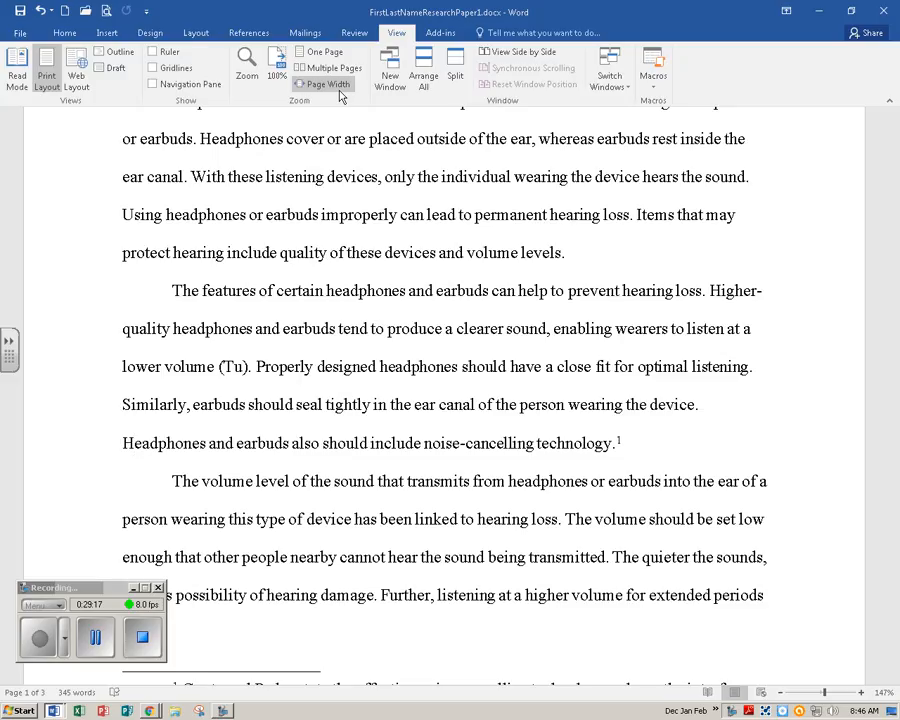
left_click(95, 637)
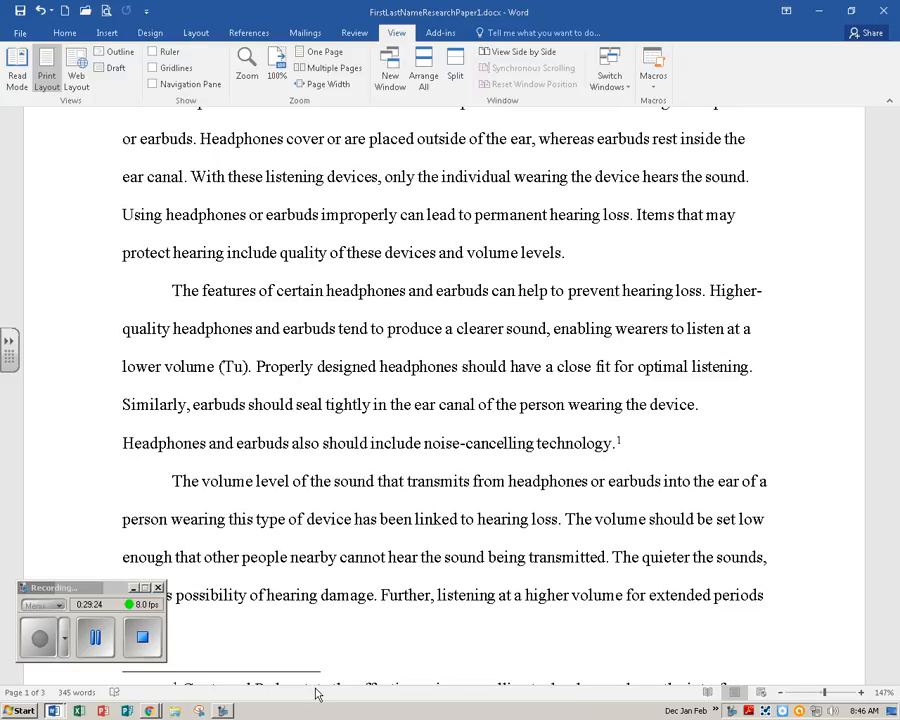
Switch the document to Read Mode and set its page color to Inverse
left_click(708, 694)
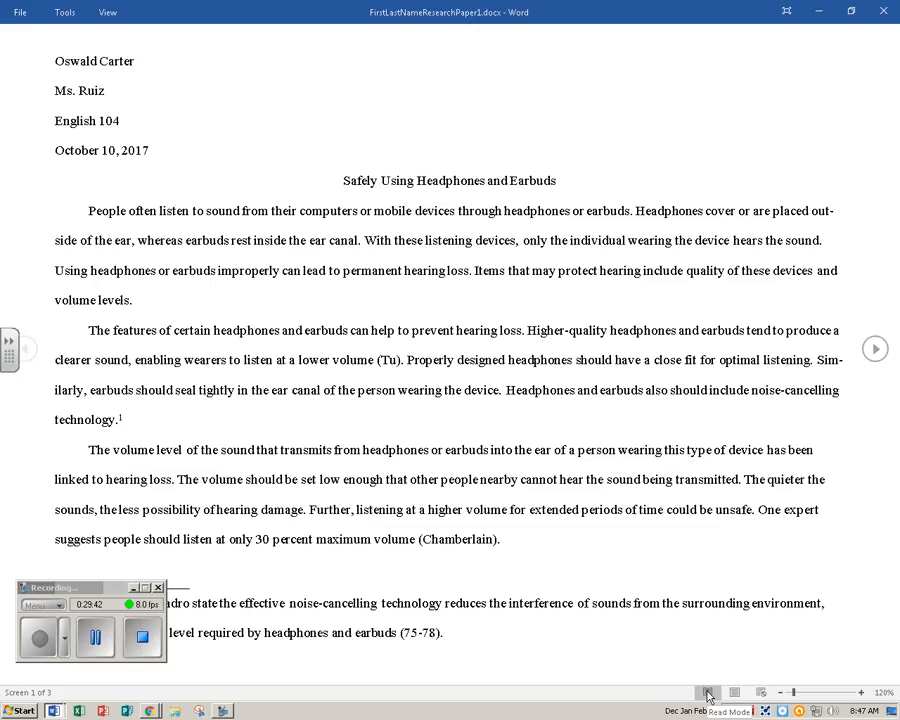
left_click(110, 15)
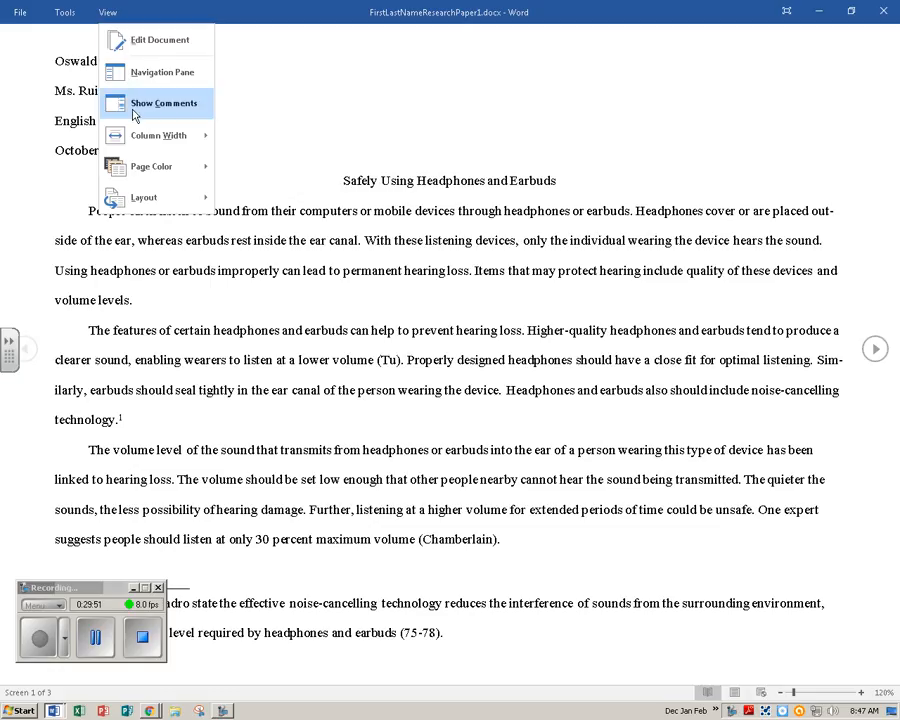
mouse_move(147, 173)
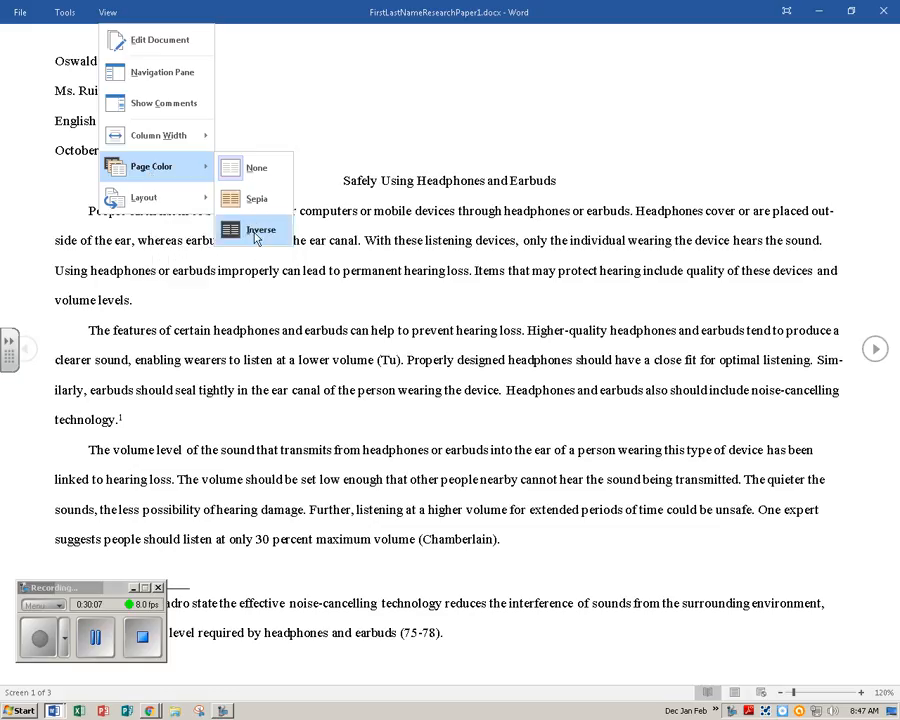
left_click(256, 234)
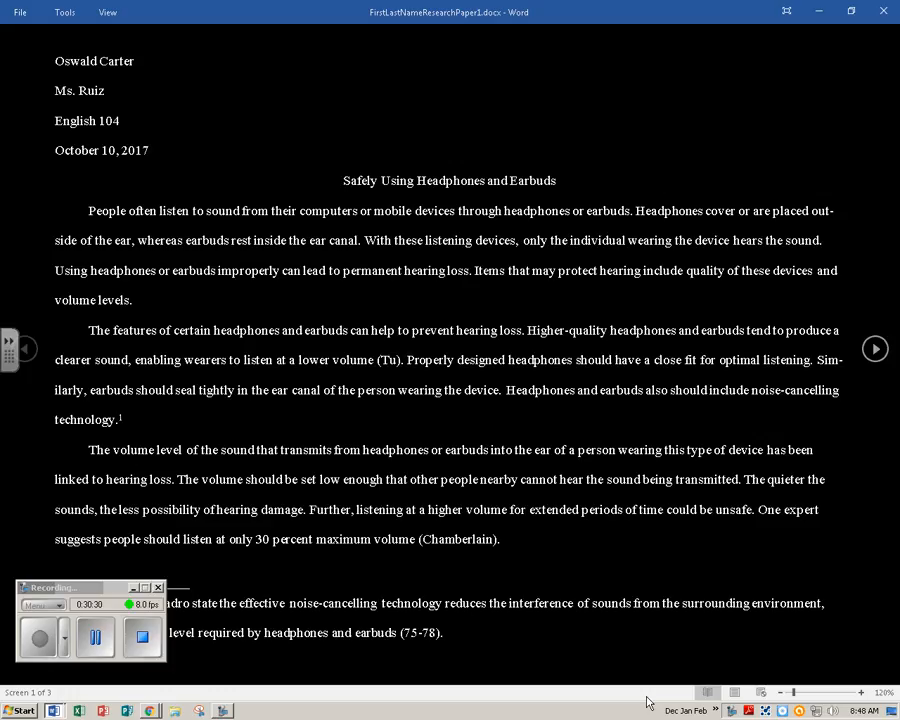
Return the document to Print Layout and review it from the heading on page 1 to the Works Cited page
left_click(737, 692)
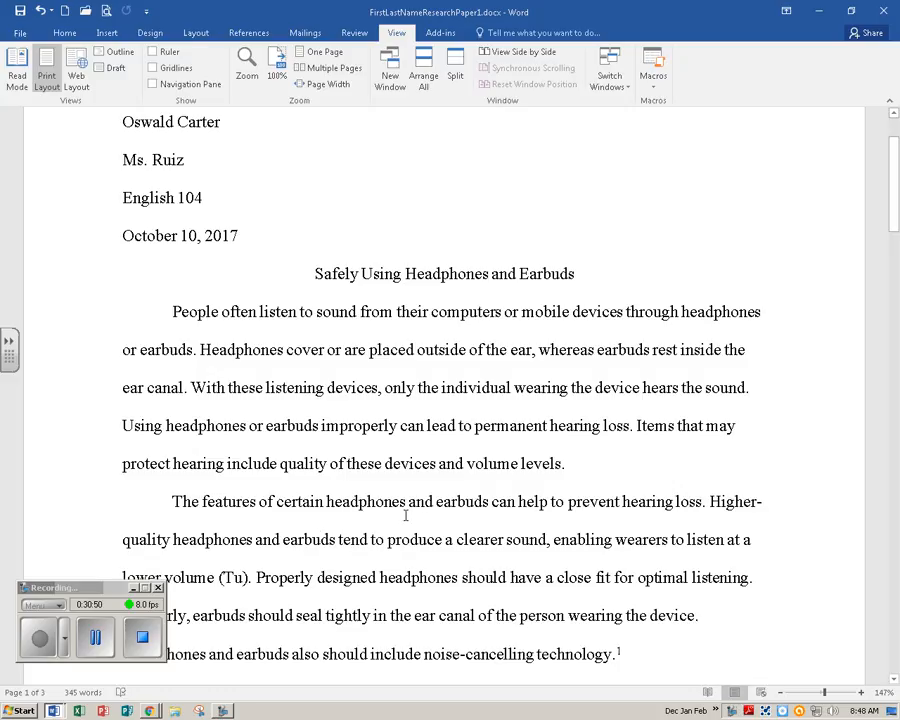
scroll(430, 505, "up", 2)
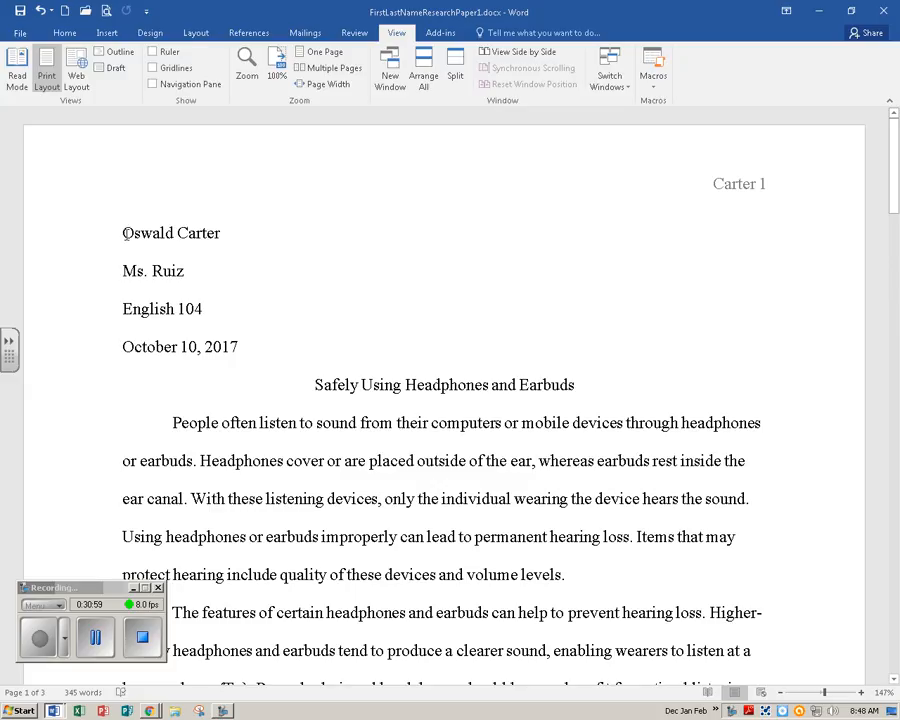
left_click_drag(122, 230, 224, 234)
left_click(238, 256)
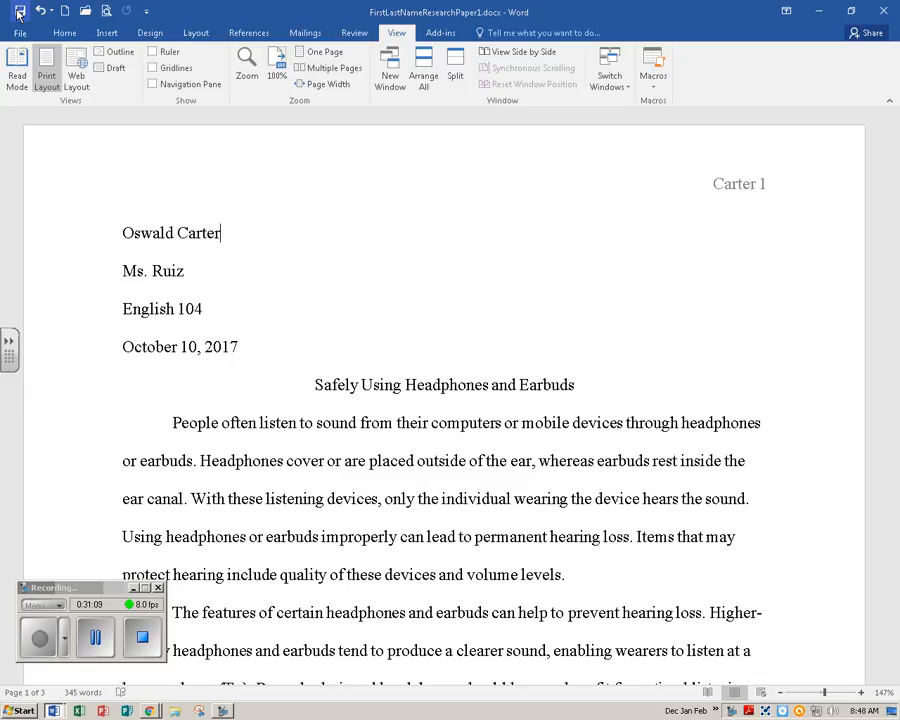
scroll(540, 402, "down", 6)
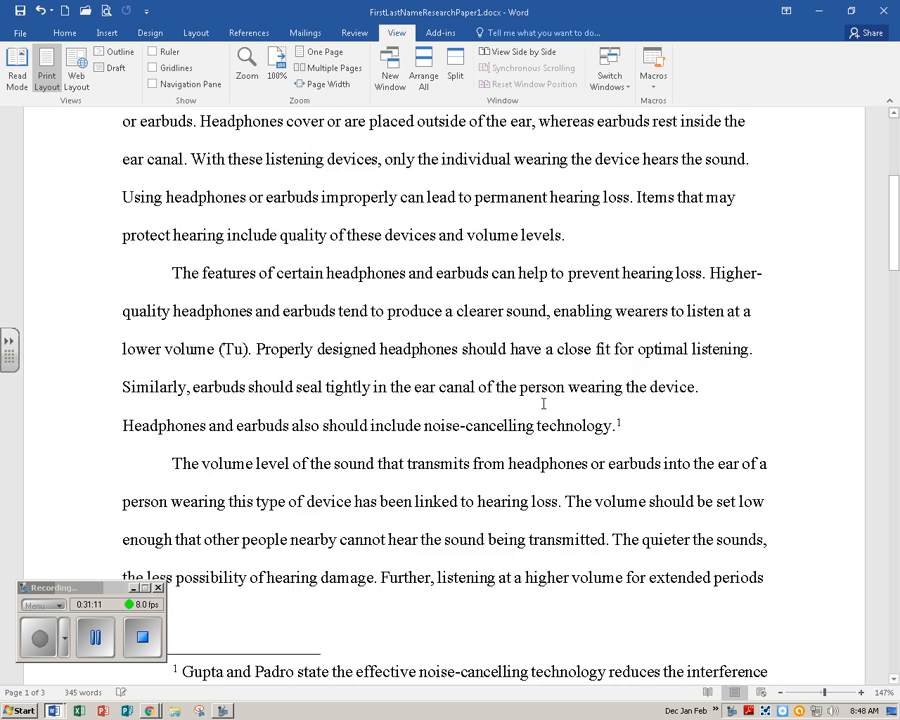
scroll(543, 403, "down", 20)
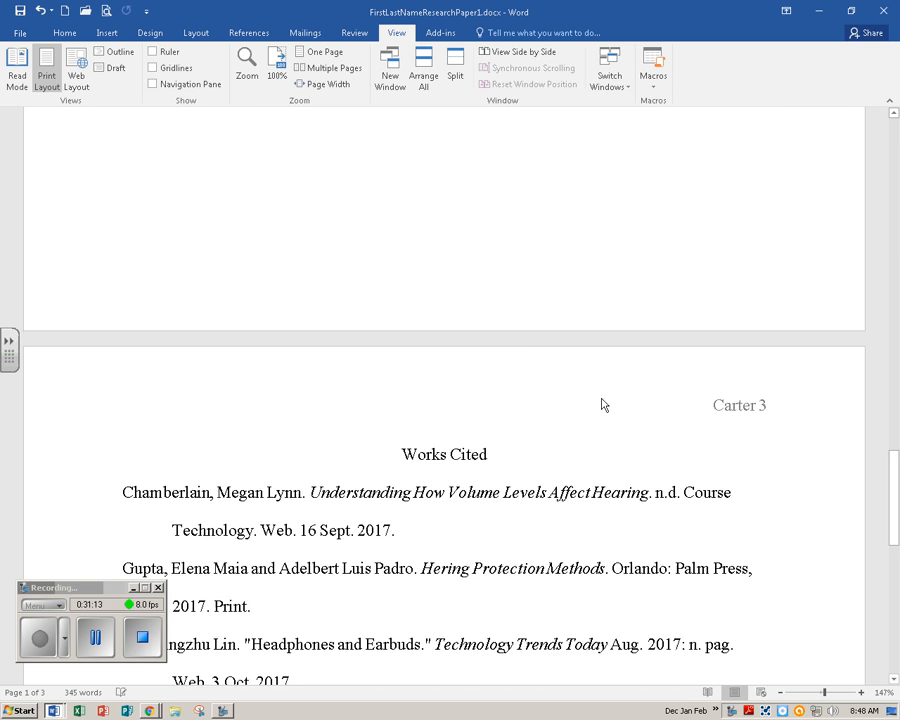
scroll(602, 404, "down", 12)
scroll(602, 390, "up", 9)
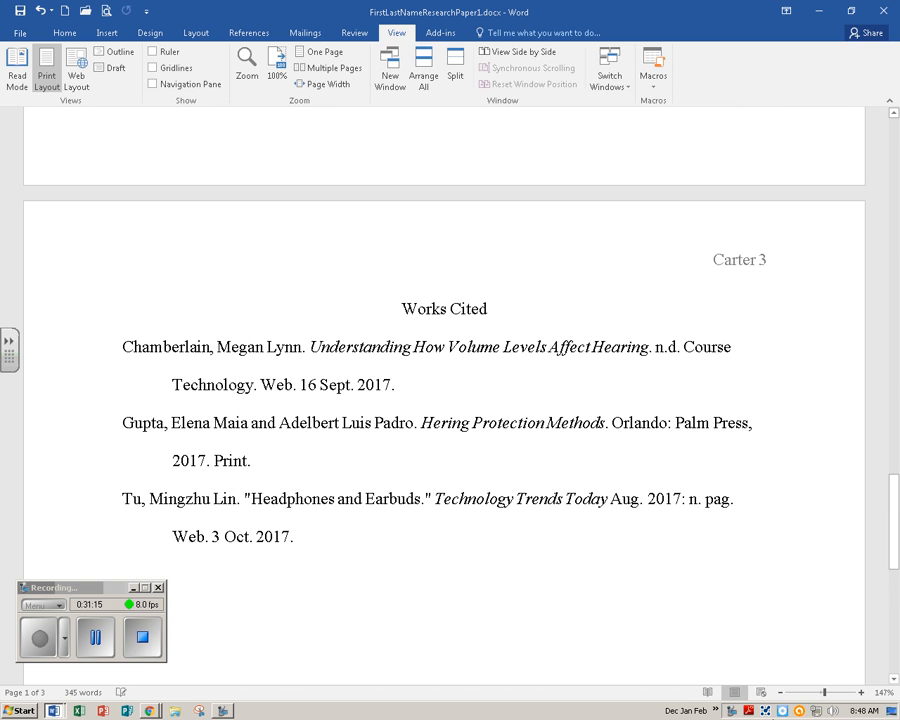
Reduce the document zoom to 70% and look over all the pages, including Works Cited
left_click(786, 693)
left_click(786, 693)
left_click(786, 693)
left_click(786, 693)
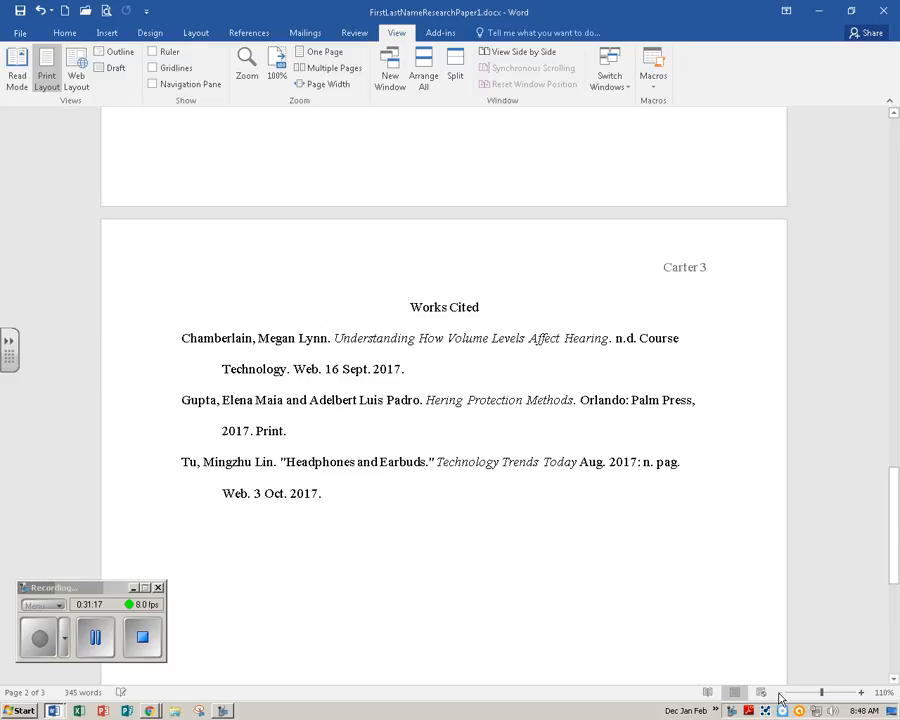
left_click(781, 694)
left_click(781, 694)
left_click(781, 694)
left_click(781, 694)
scroll(588, 440, "up", 6)
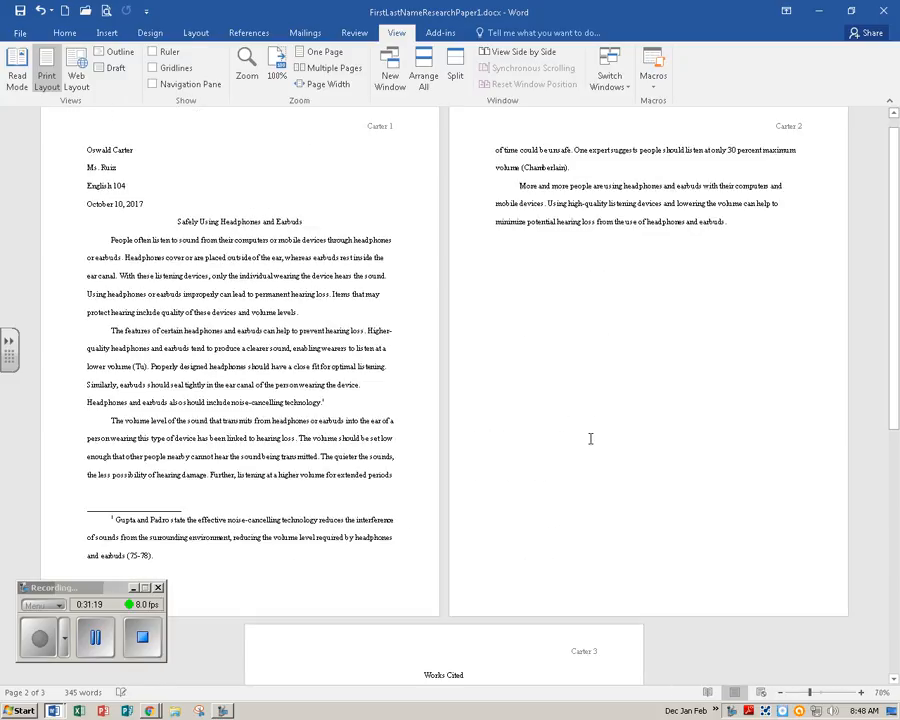
scroll(590, 438, "up", 1)
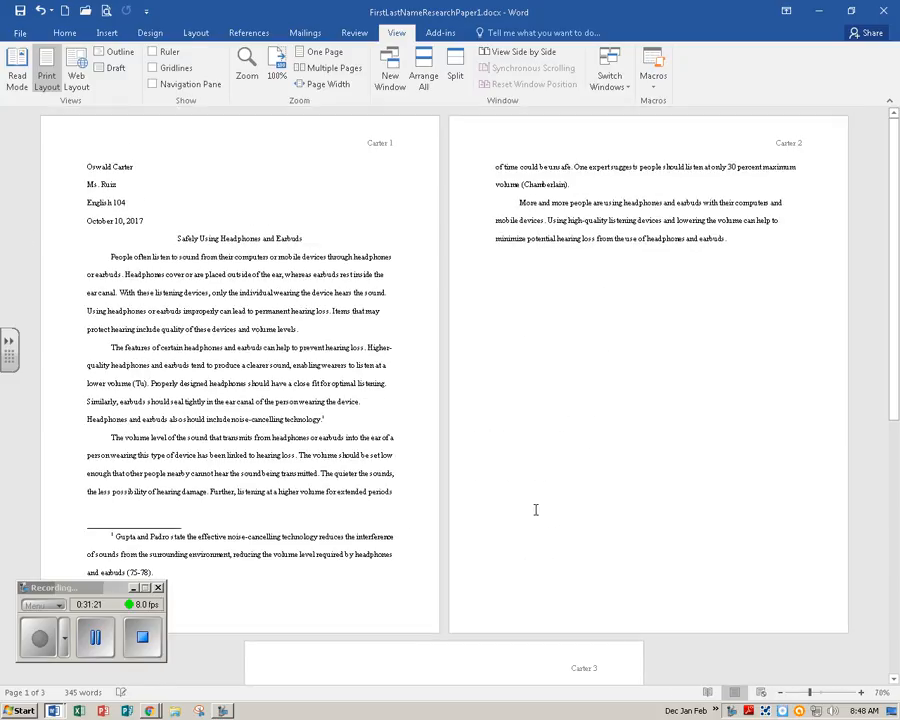
scroll(582, 340, "down", 6)
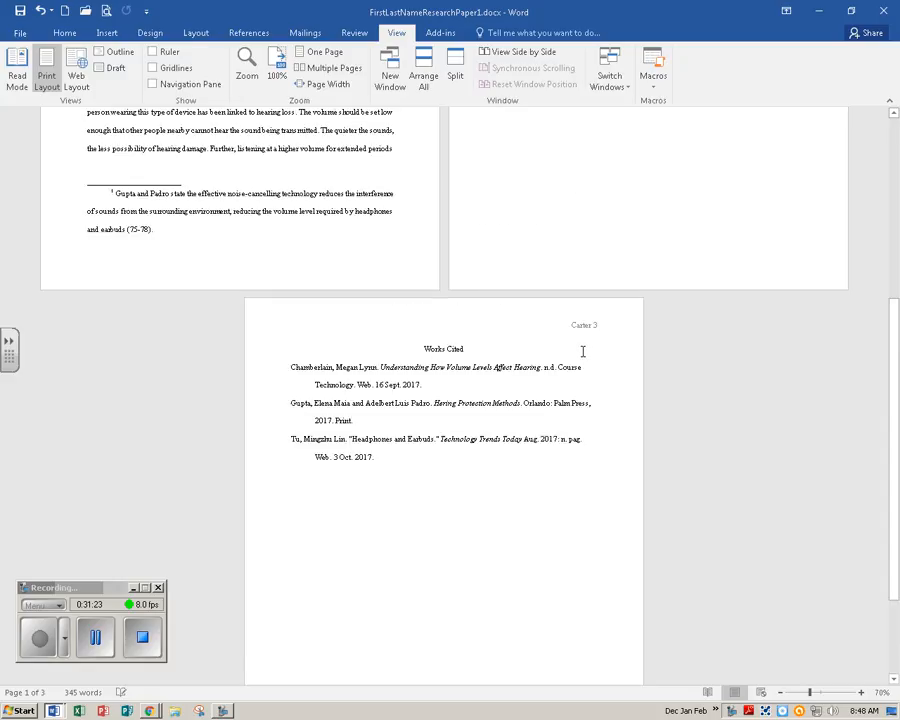
scroll(580, 349, "up", 6)
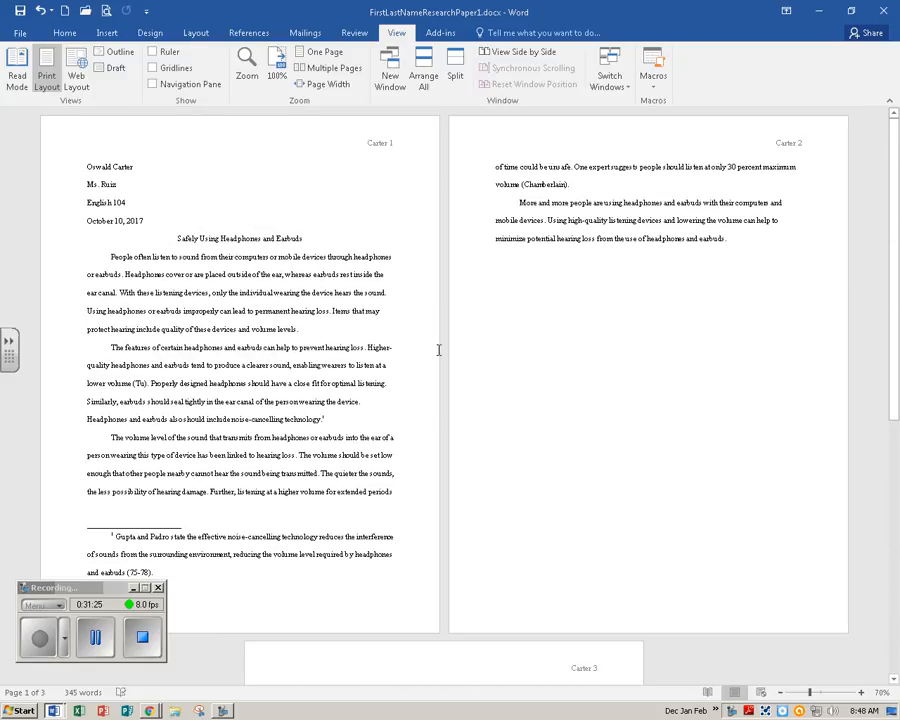